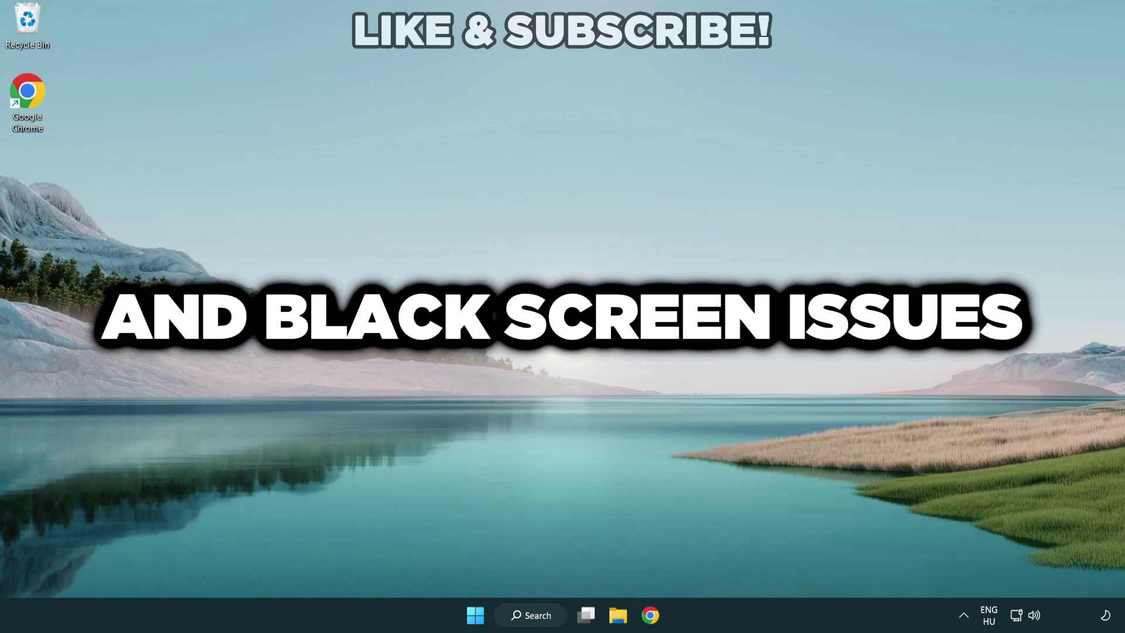
Search Windows for 'device manager'
click(537, 620)
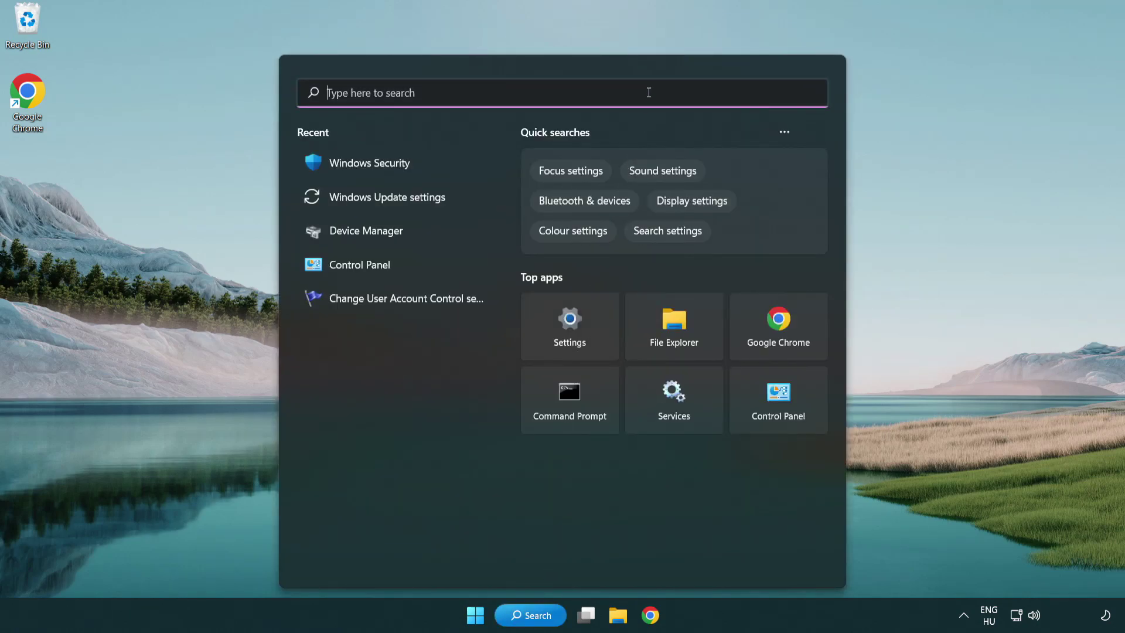
text(devic)
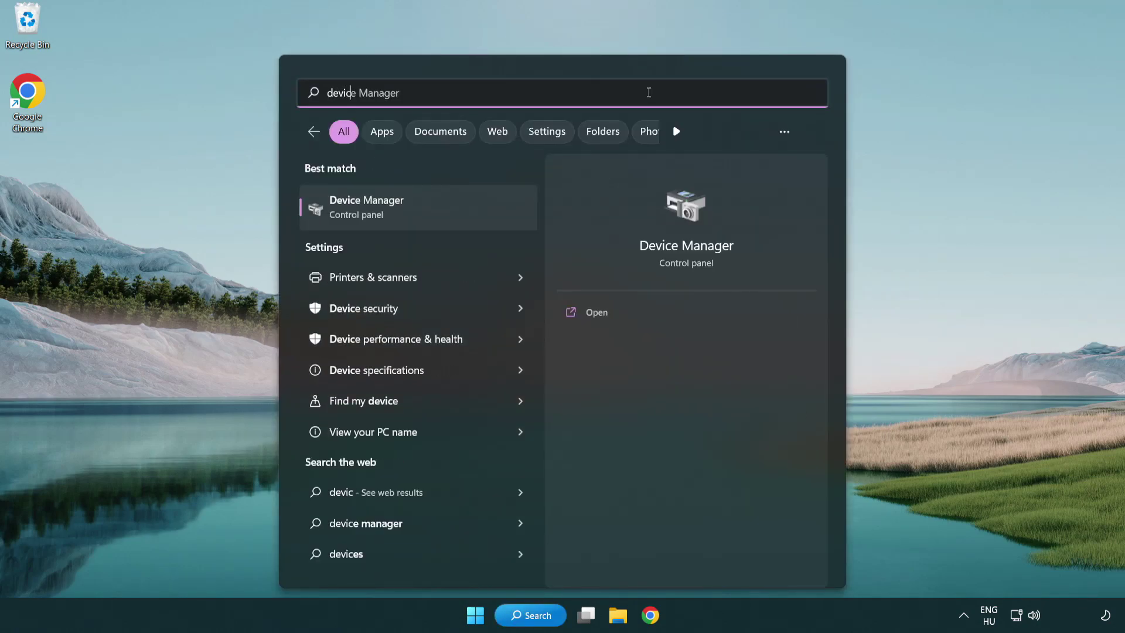
text(e manager)
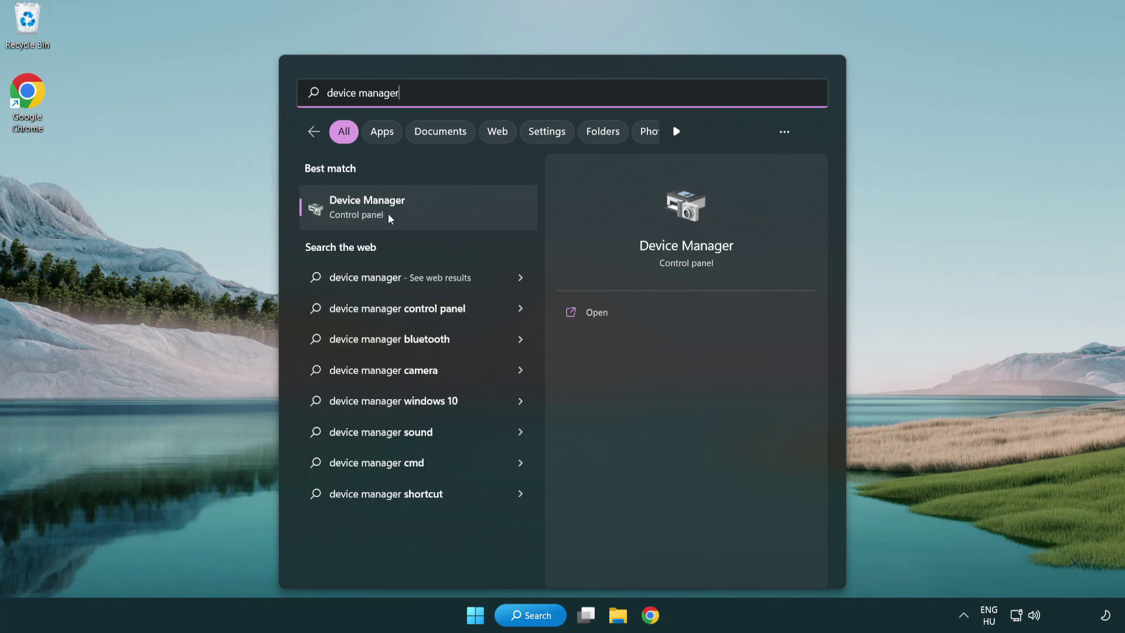
Open Device Manager, expand Display adapters, and bring up the VMware SVGA 3D context menu
click(450, 212)
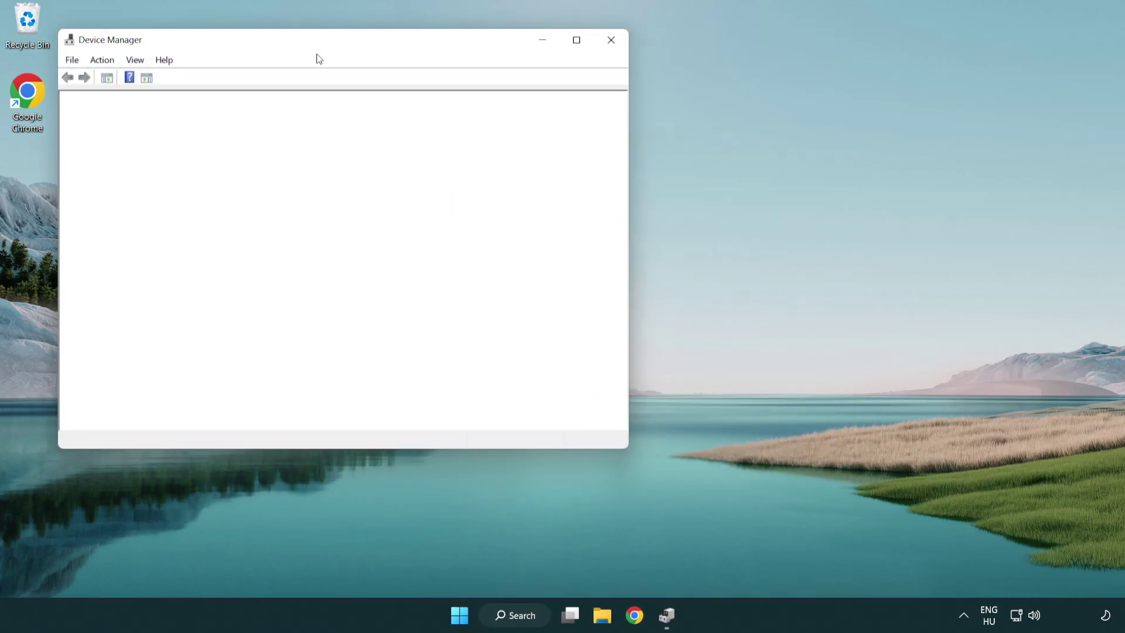
drag(306, 44, 494, 112)
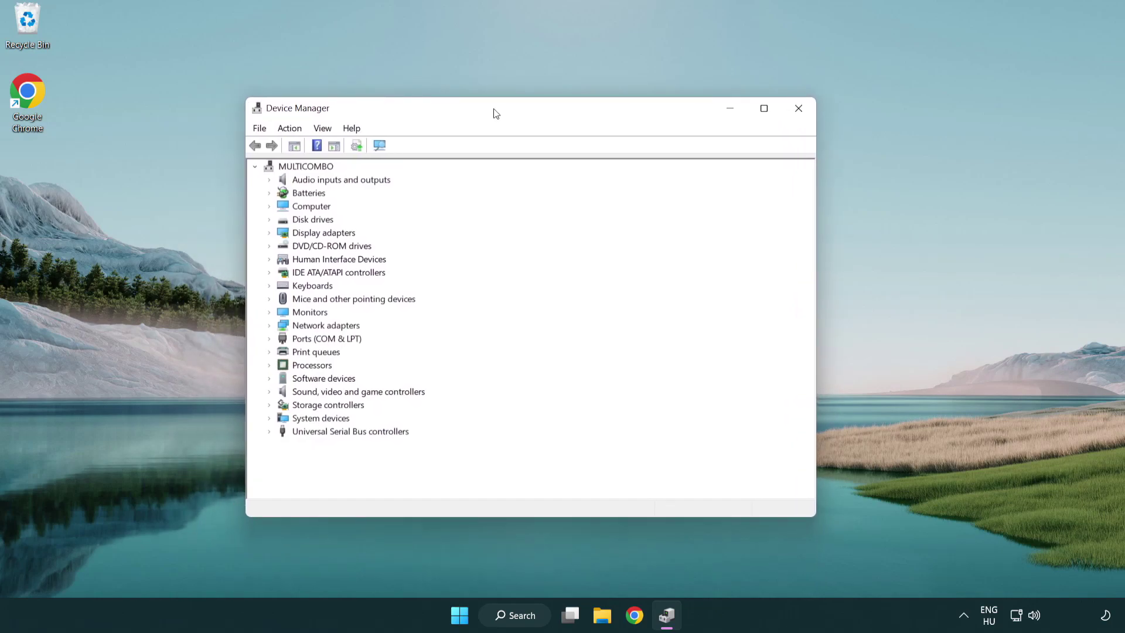
click(308, 233)
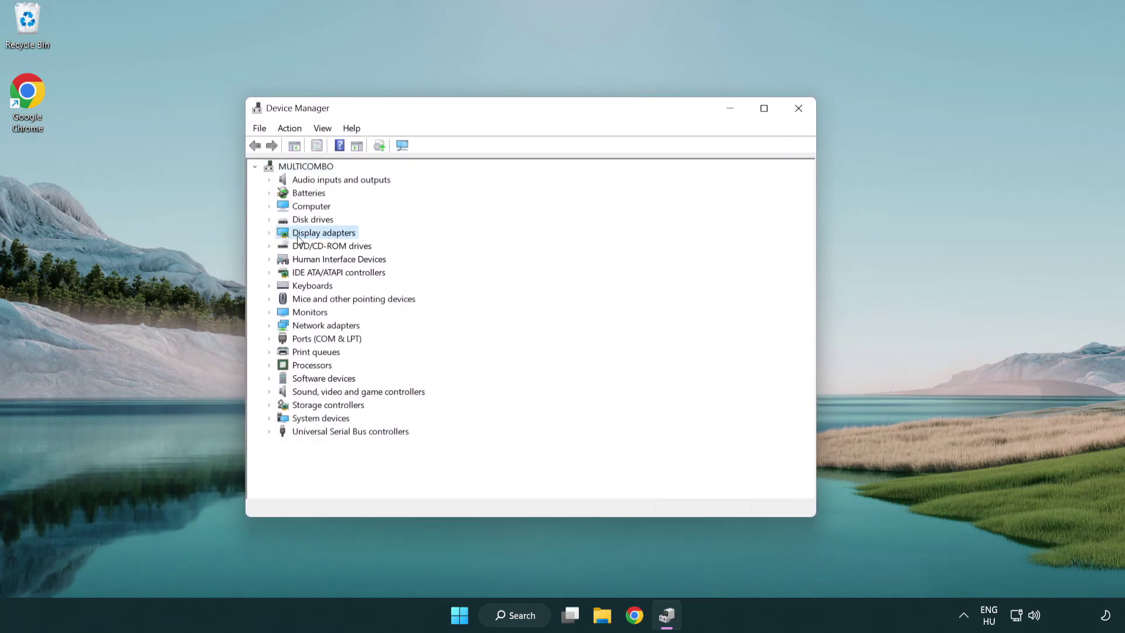
click(269, 233)
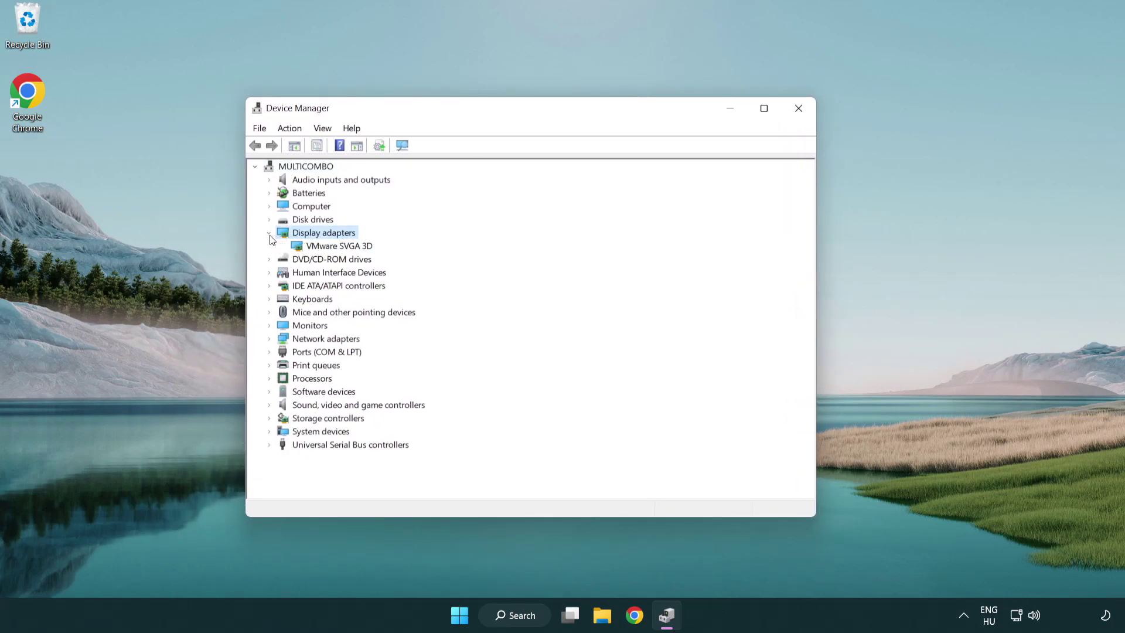
click(332, 247)
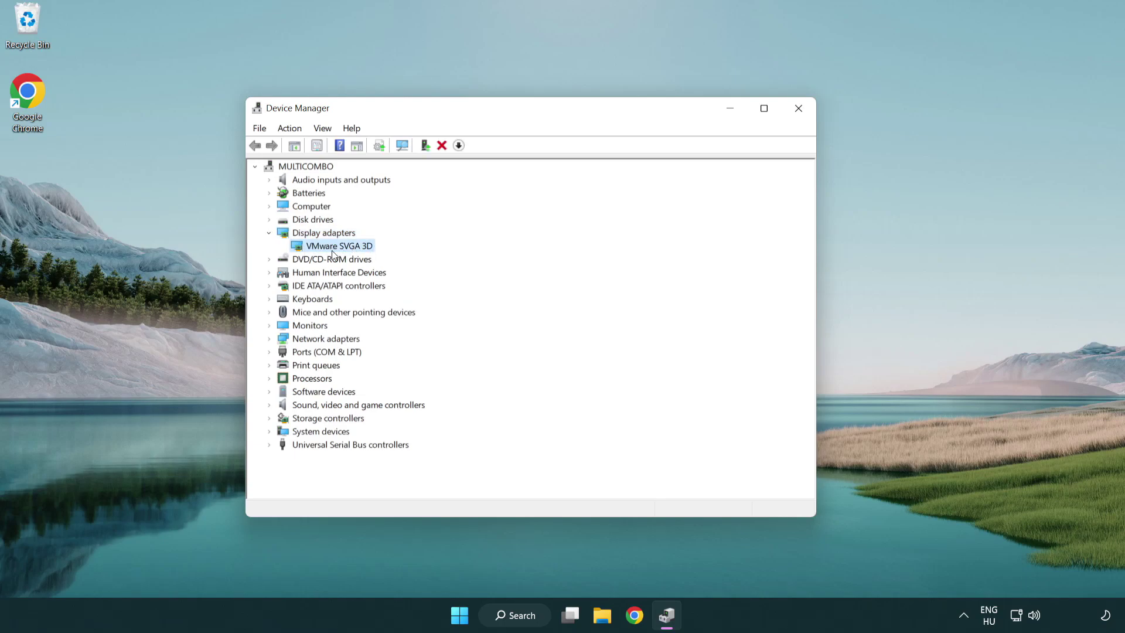
right_click(336, 251)
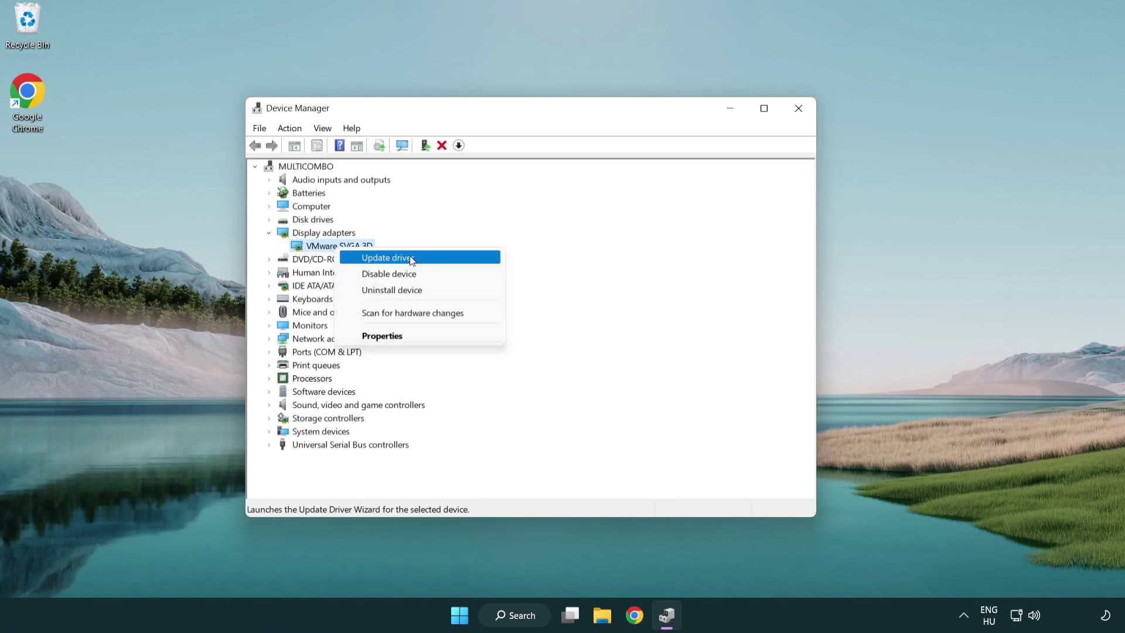
Auto-search for a VMware SVGA 3D driver, confirm the best is installed, then close Device Manager
click(443, 260)
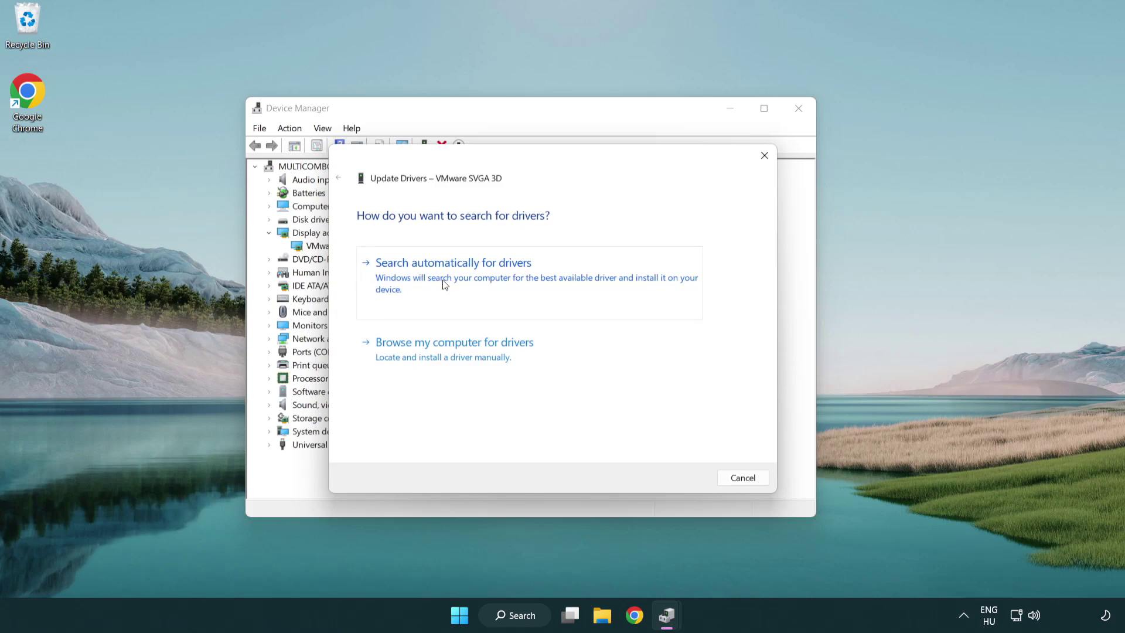
click(494, 273)
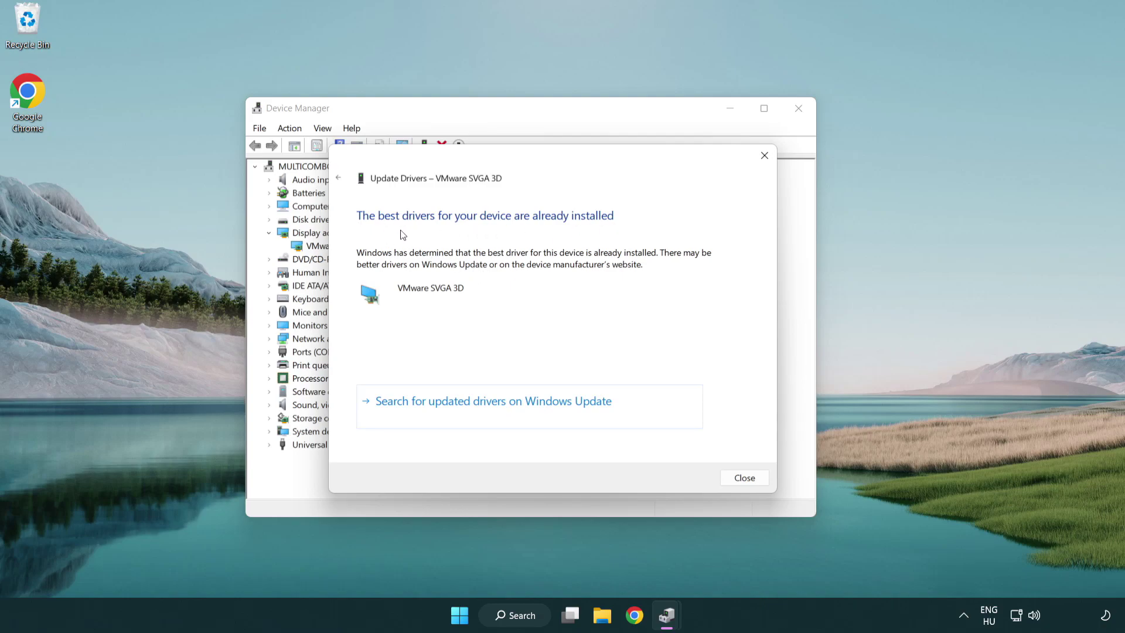
click(746, 479)
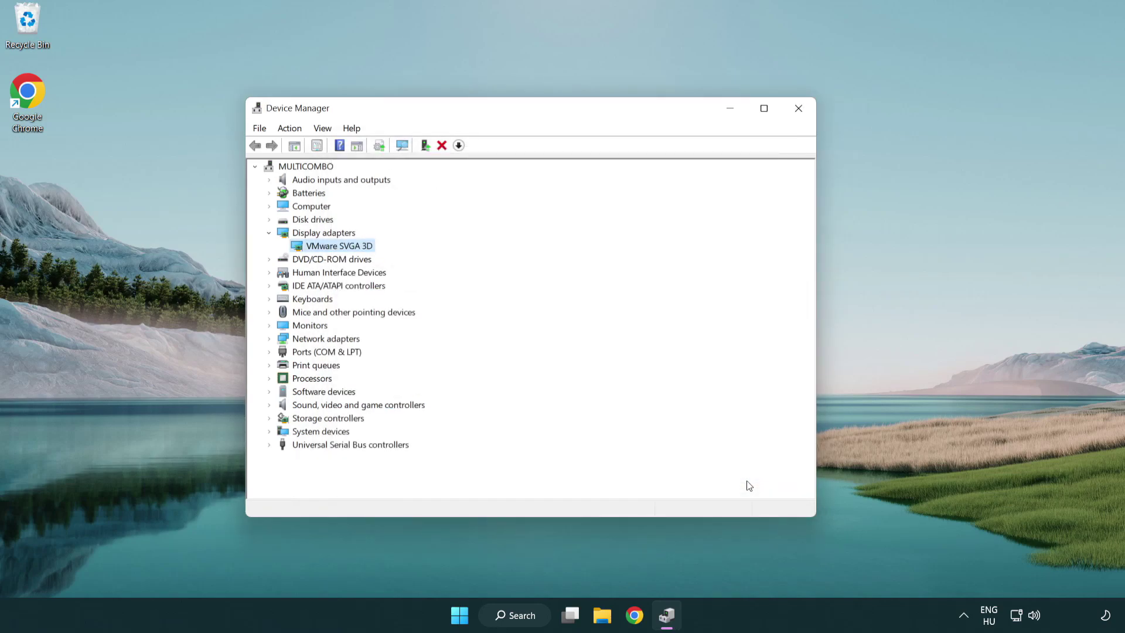
click(802, 112)
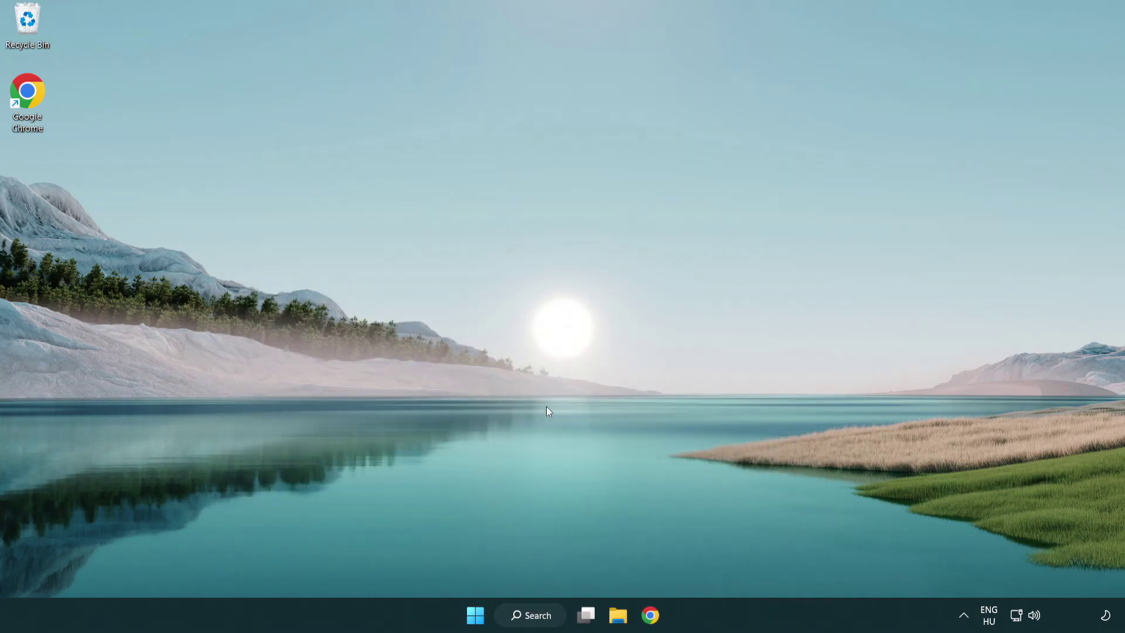
Search Windows for 'update'
click(532, 615)
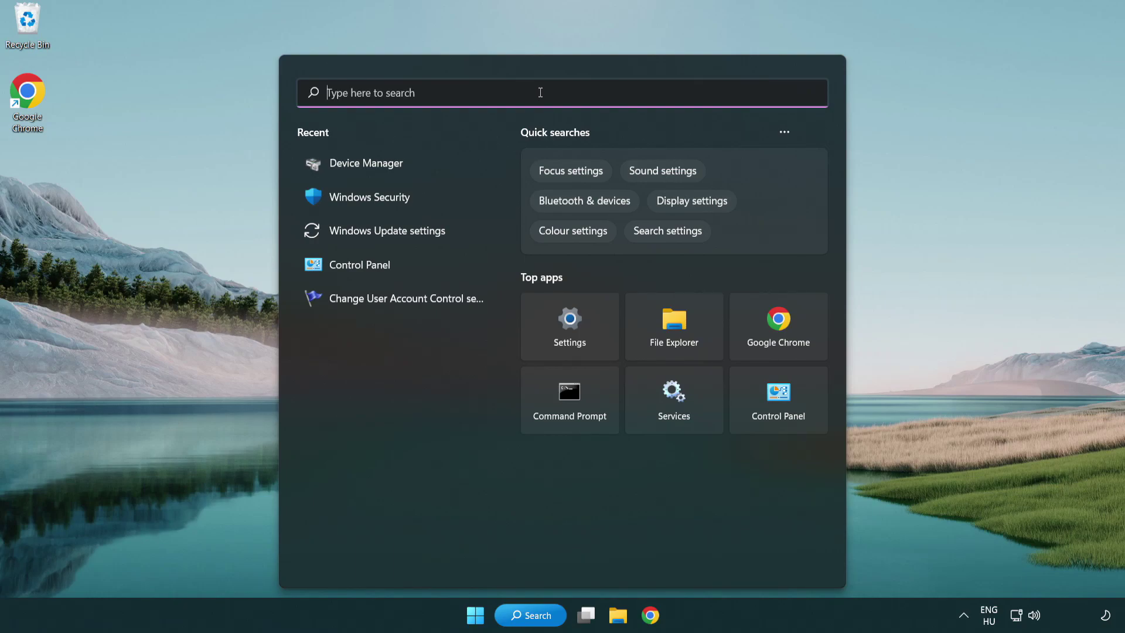
text(update)
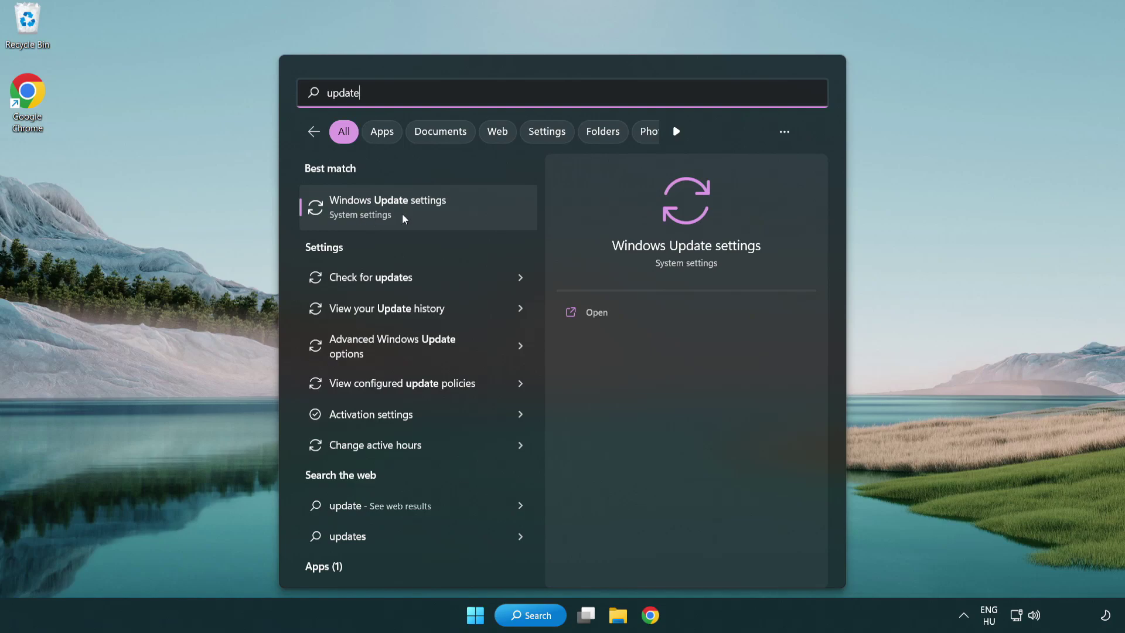
Check for updates in Windows Update settings, confirm the PC is current, and close Settings
click(439, 215)
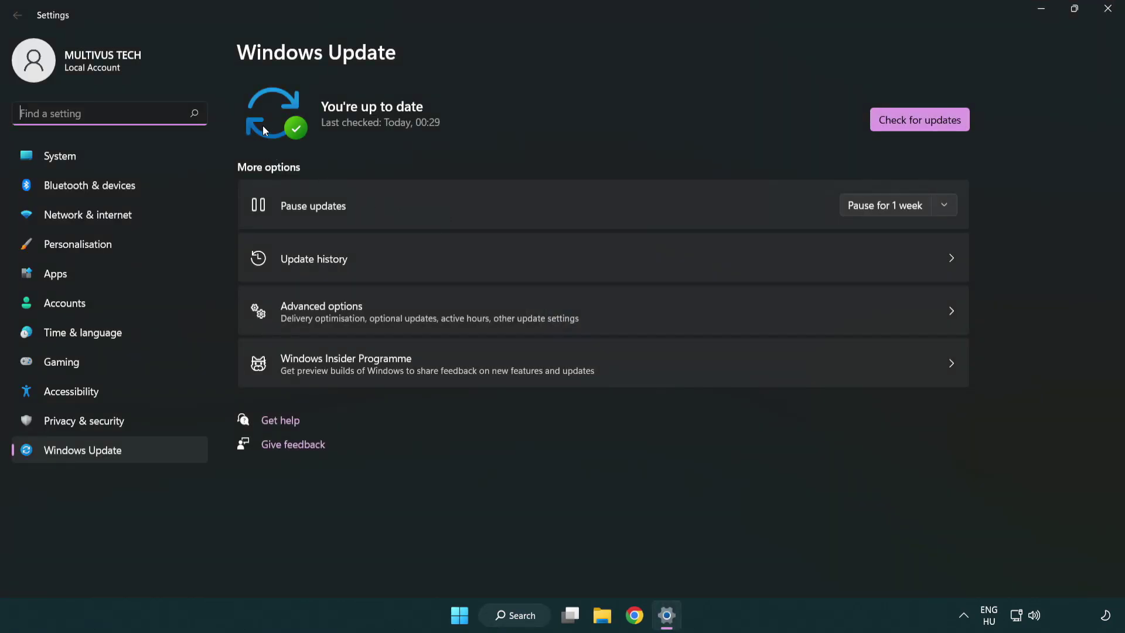
click(944, 126)
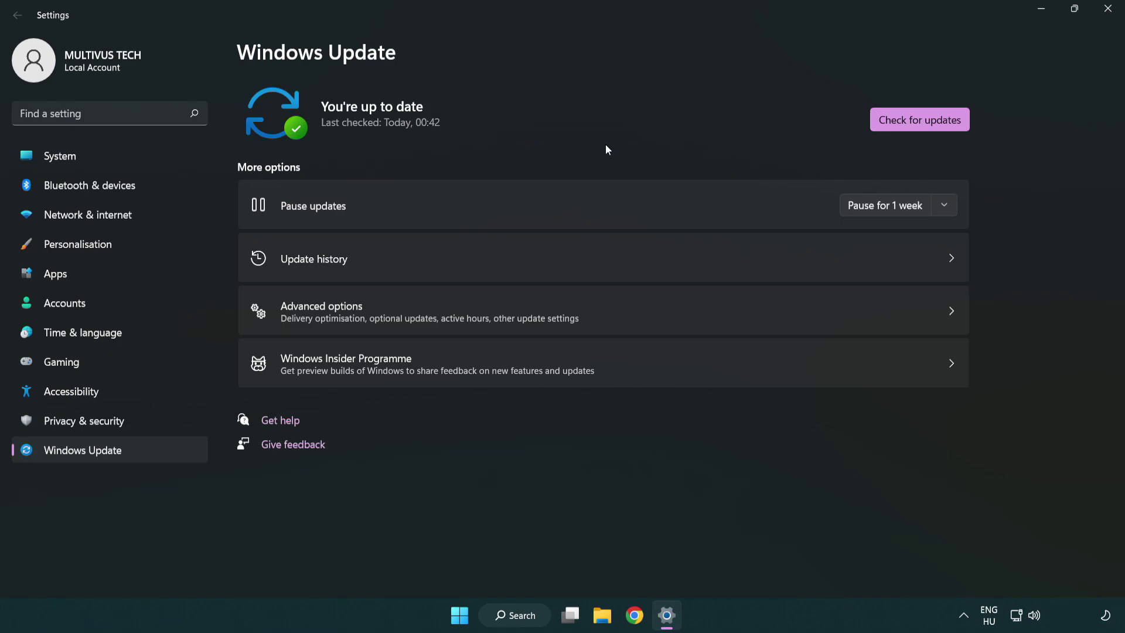
click(1104, 17)
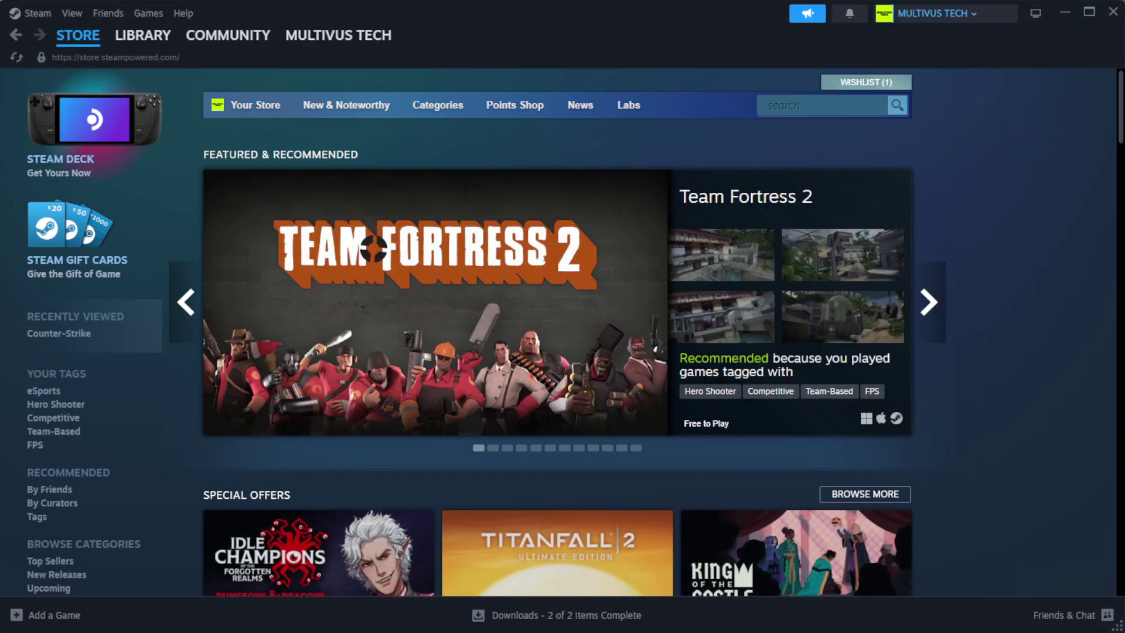
Go to Steam's Library home and bring up options for 'YOUR NOT WORKING GAME' under Favorites
mouse_move(164, 42)
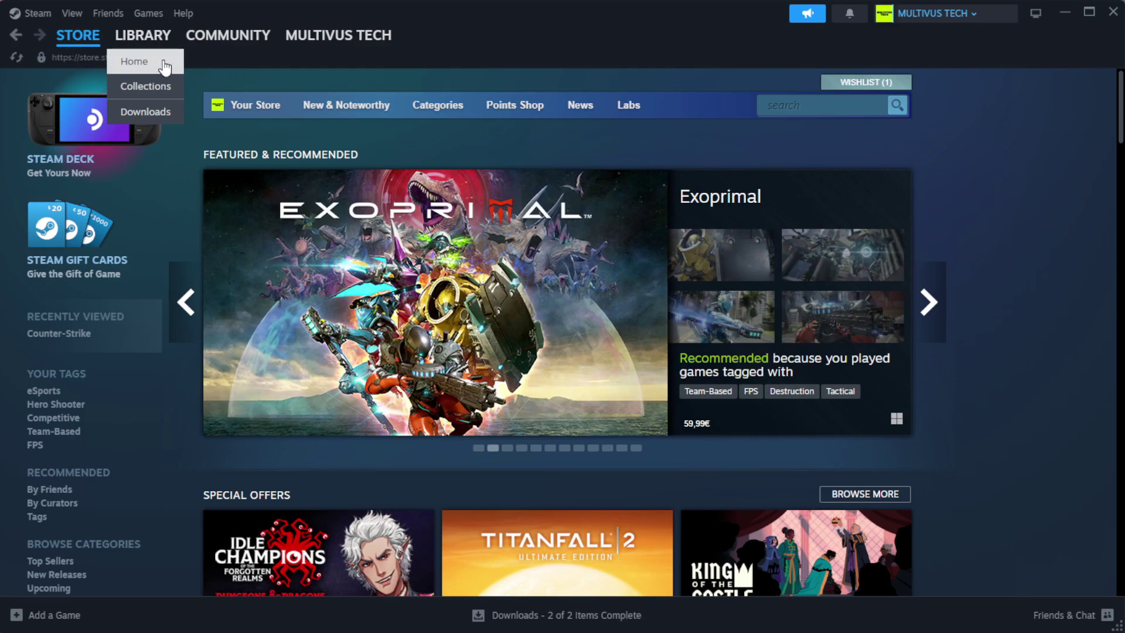
click(163, 65)
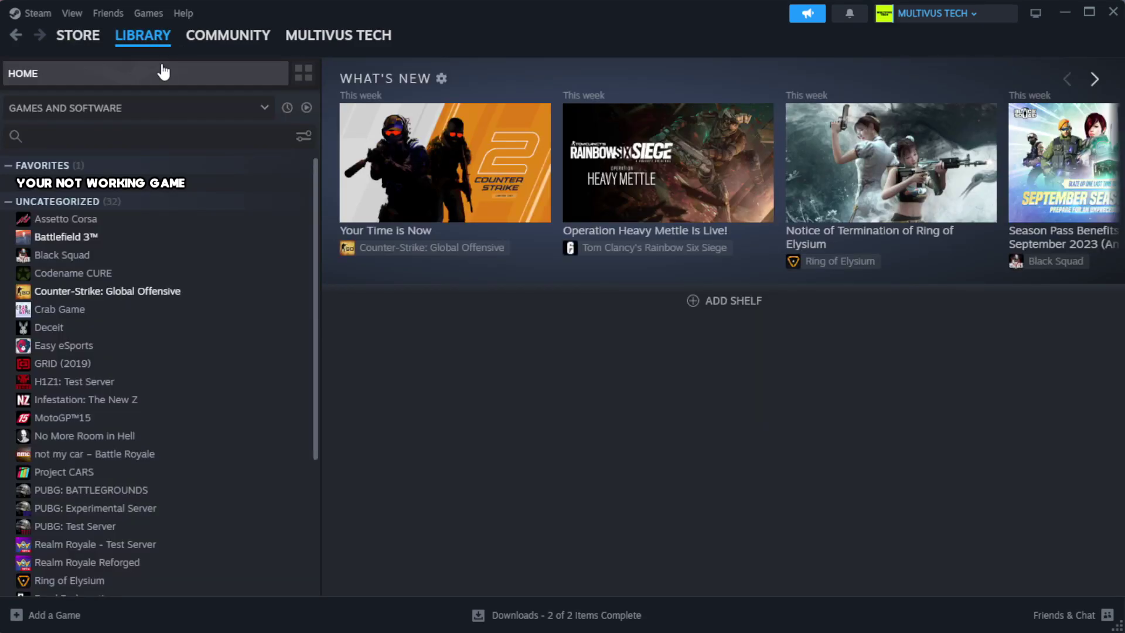
right_click(276, 185)
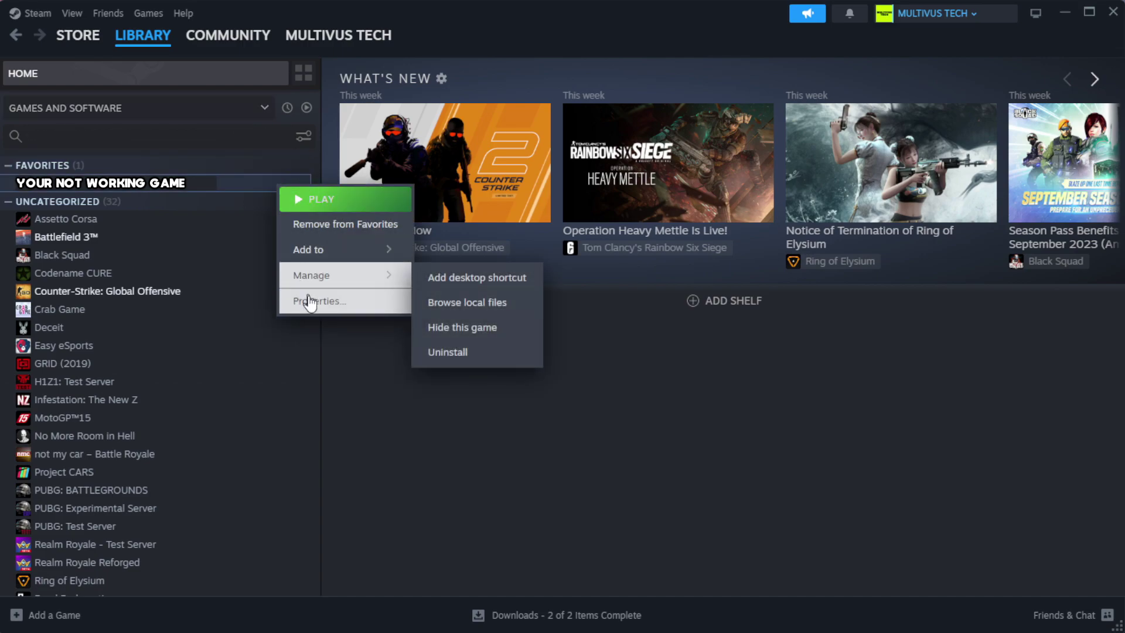
Verify the game's file integrity from Installed Files properties, validating all 1039 files
click(351, 305)
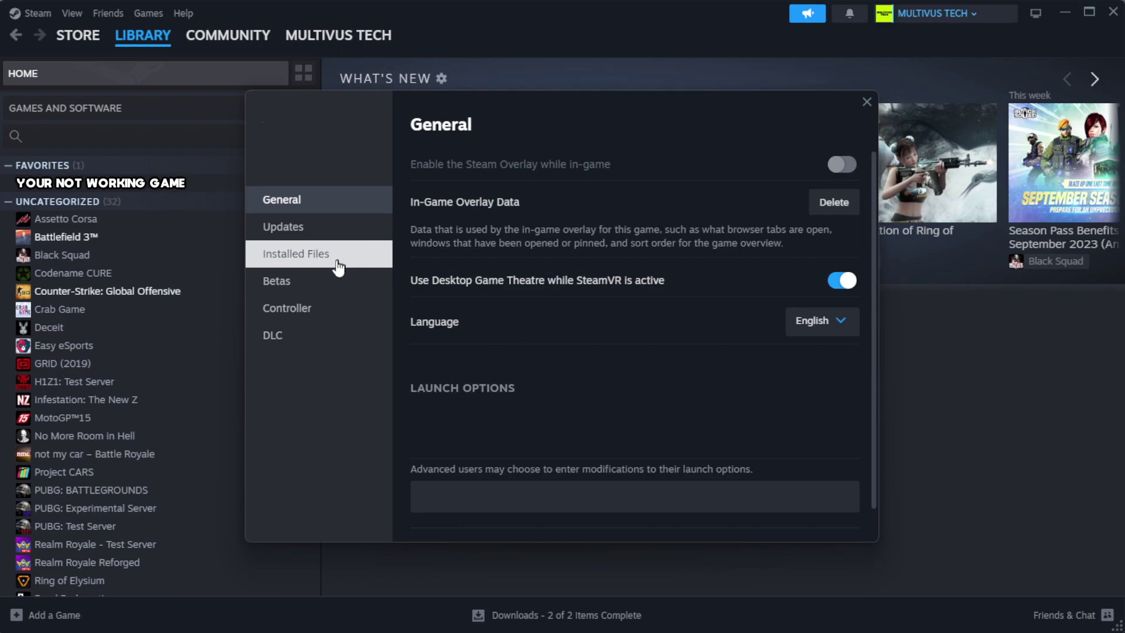
click(370, 267)
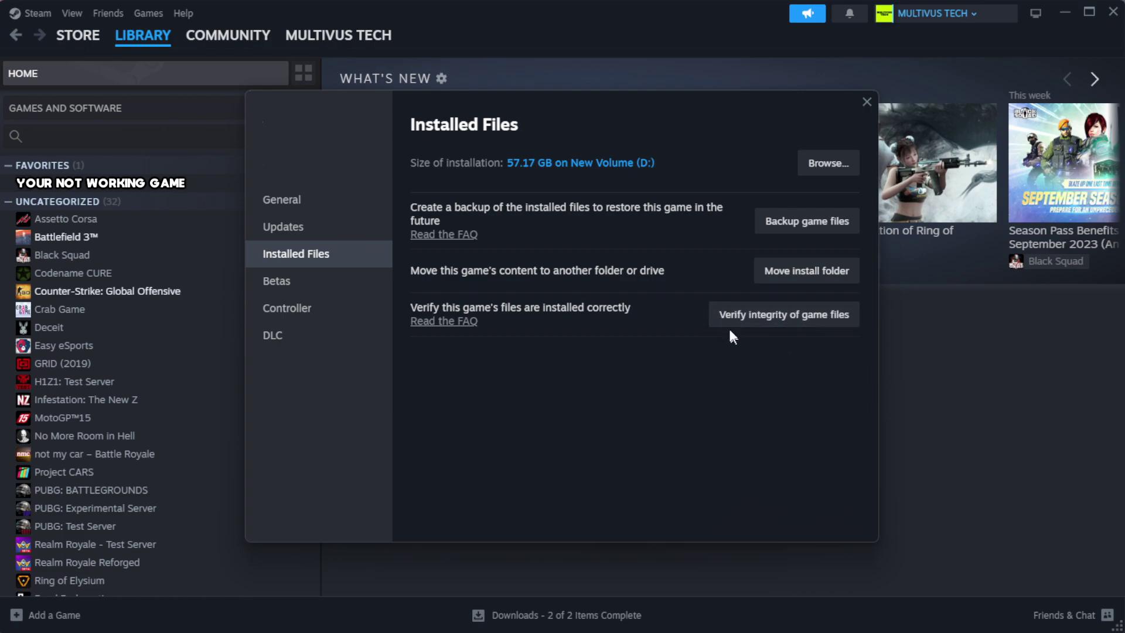
click(791, 325)
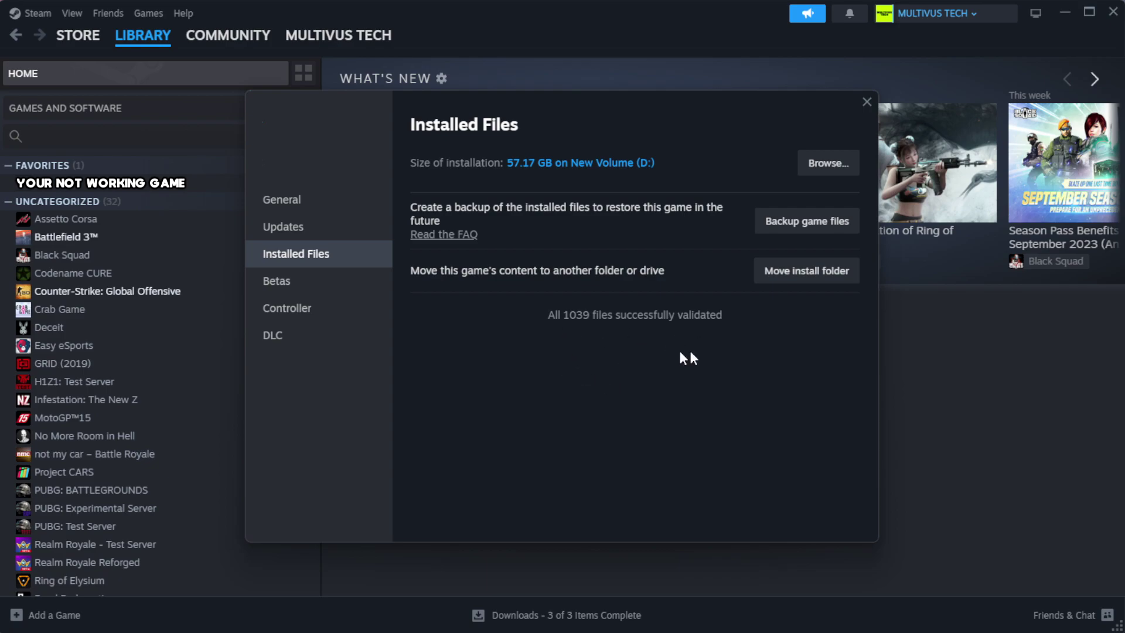
Open the game's install folder and bring up options for the YOUR NOT WORKING GAME shortcut
click(827, 164)
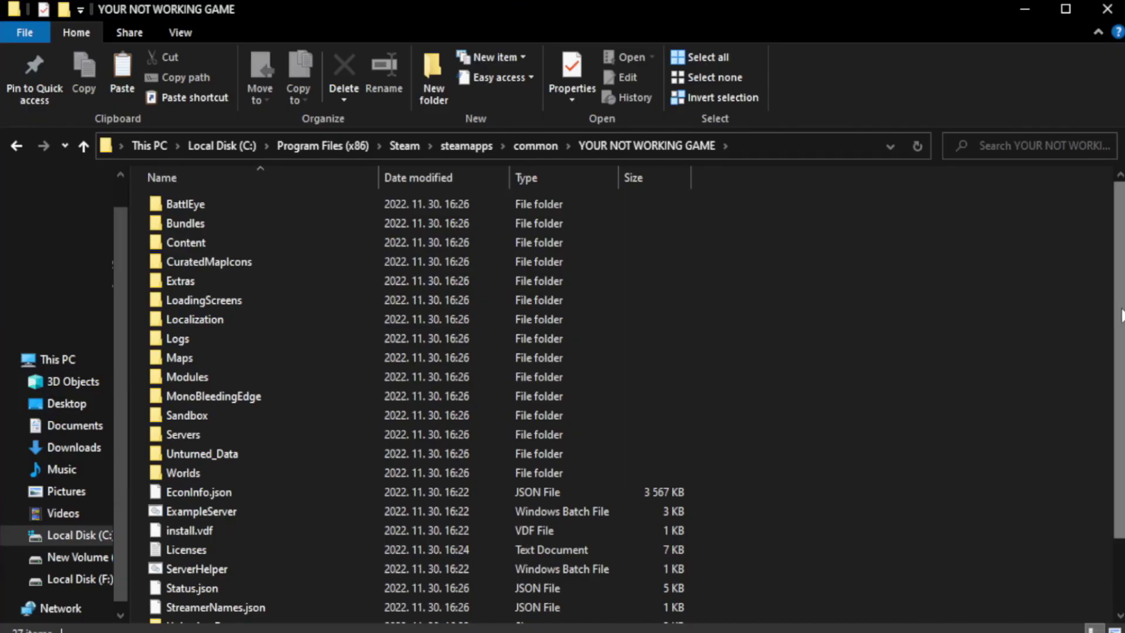
drag(1123, 345, 1123, 414)
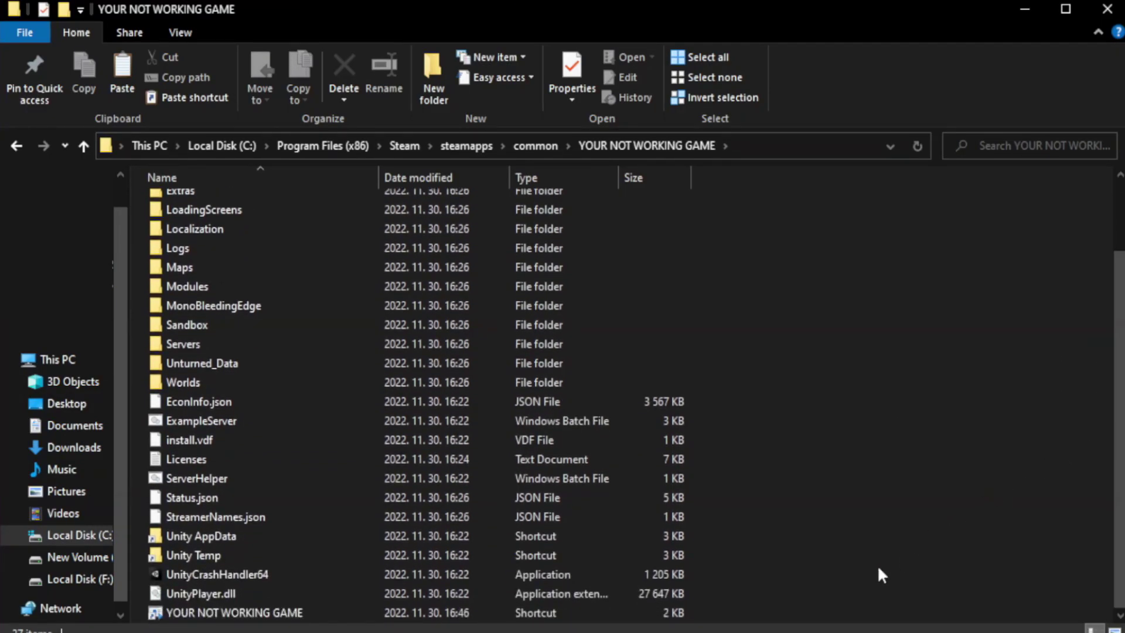
click(399, 613)
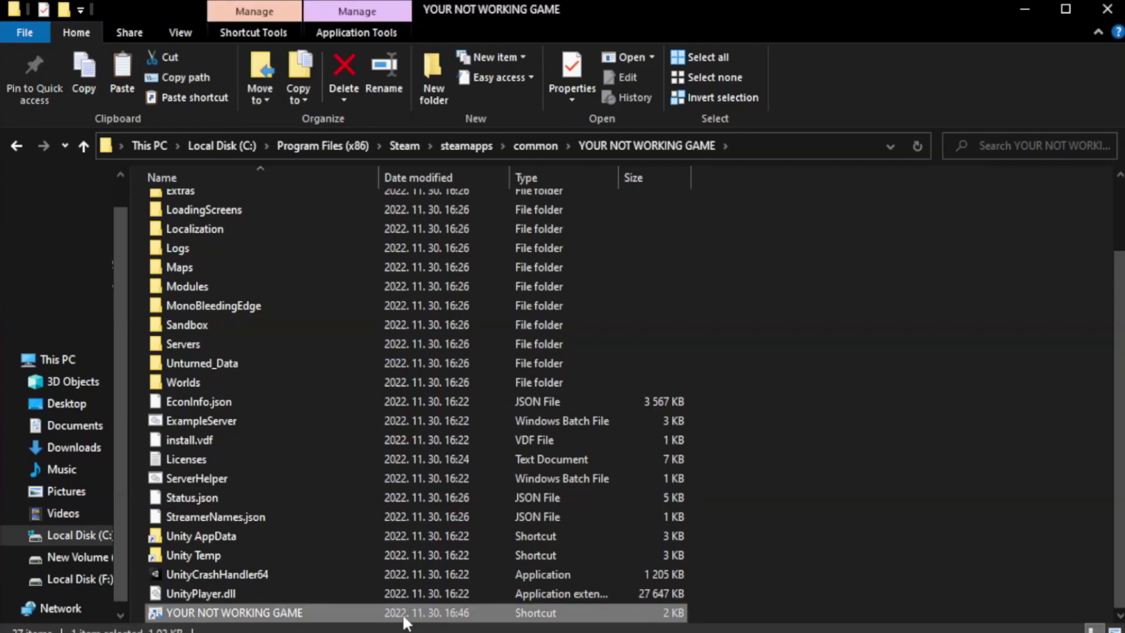
right_click(375, 609)
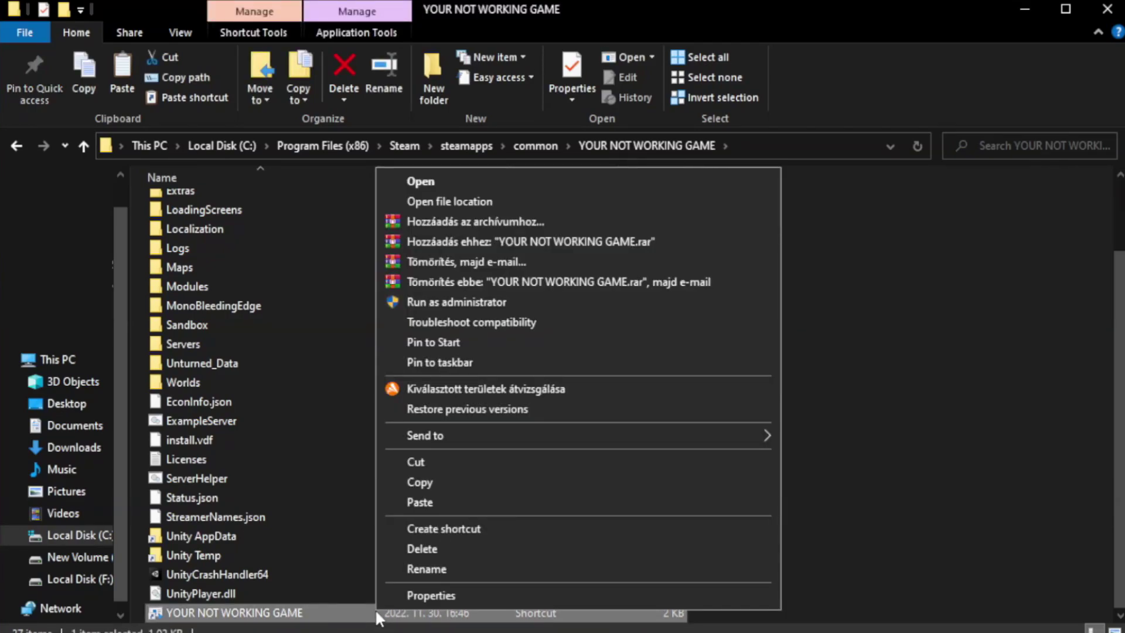
Give the shortcut Windows 8 compatibility mode, administrator rights, and disabled fullscreen optimizations
click(573, 593)
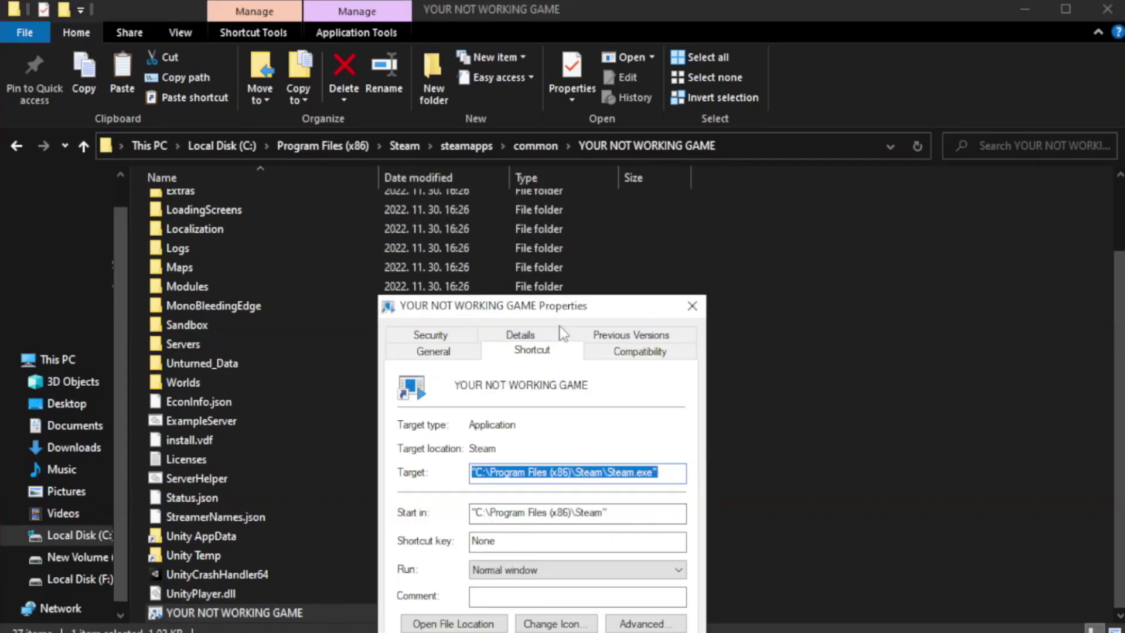
drag(566, 311, 564, 115)
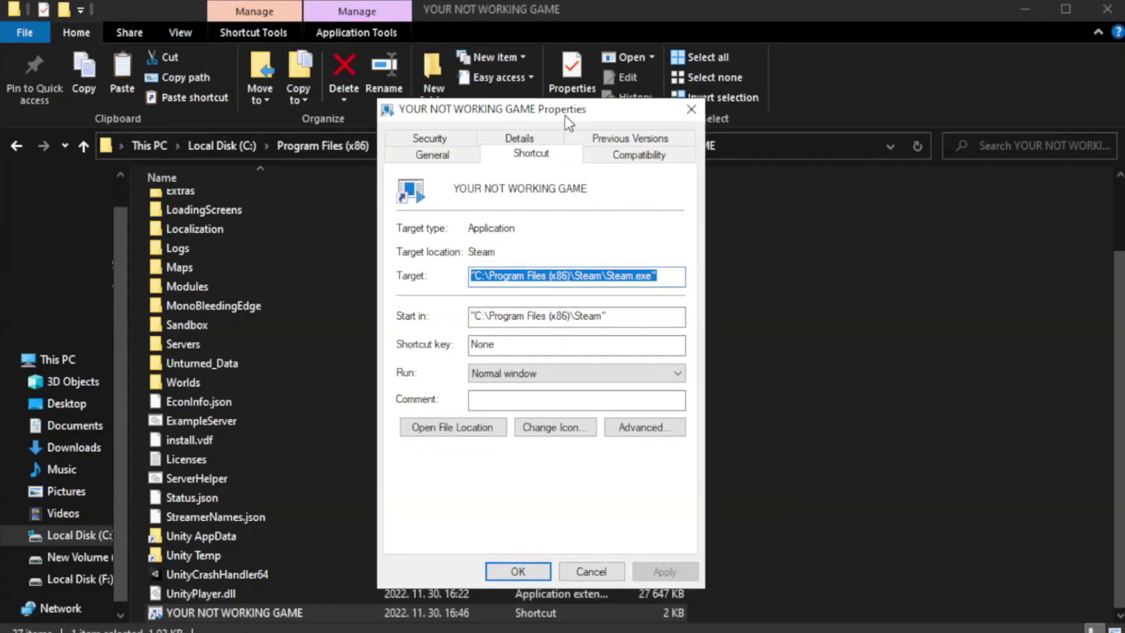
click(636, 165)
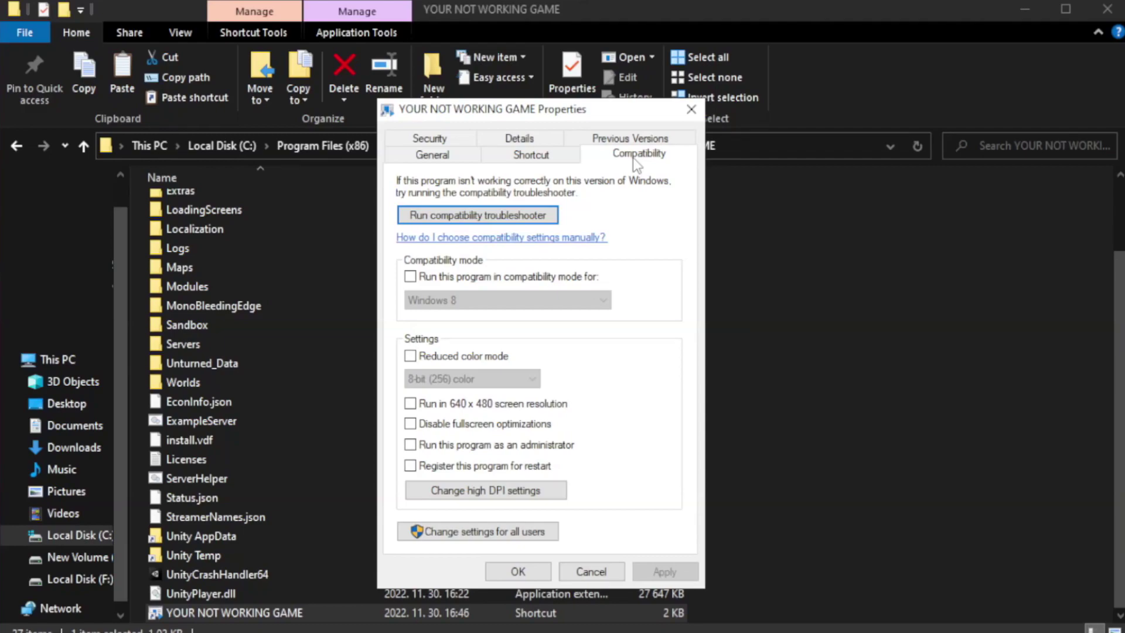
click(444, 277)
click(480, 299)
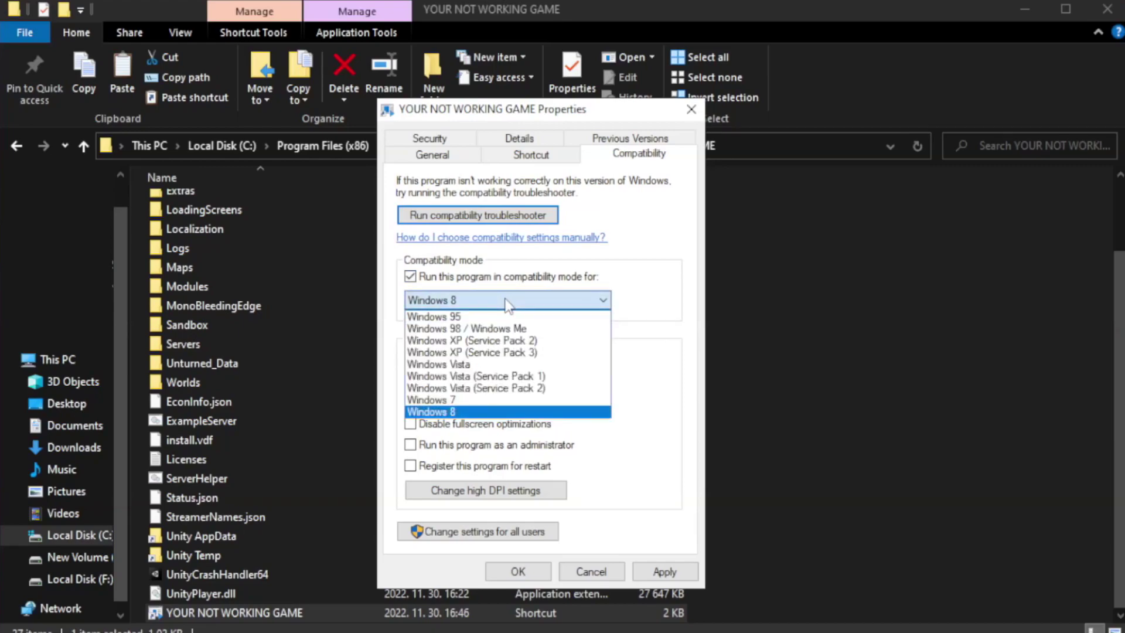
click(477, 411)
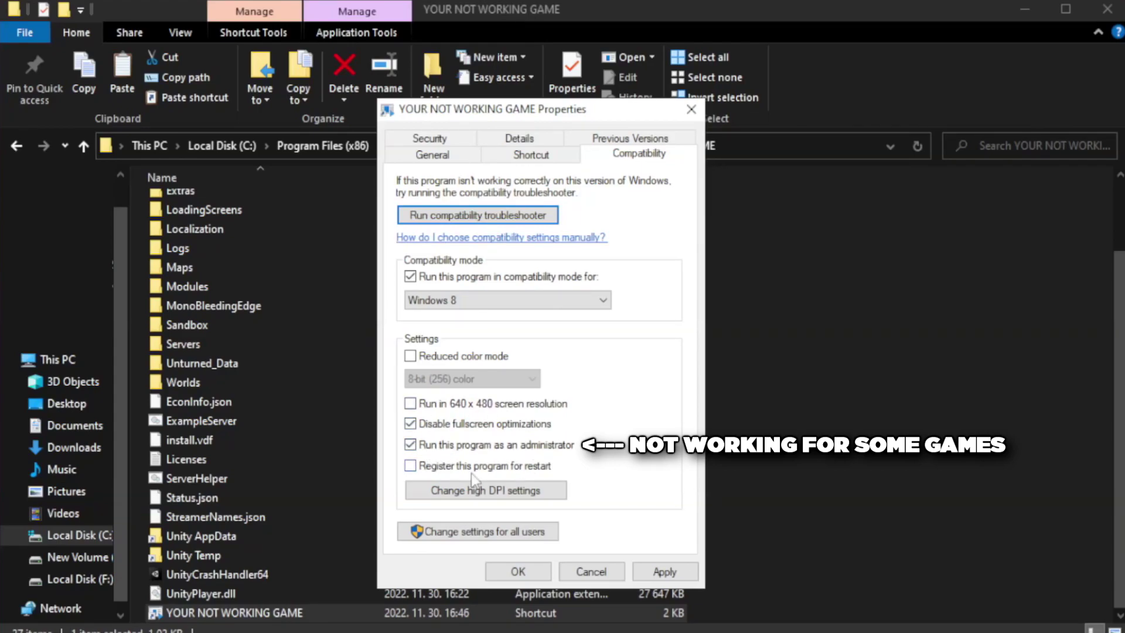
click(664, 571)
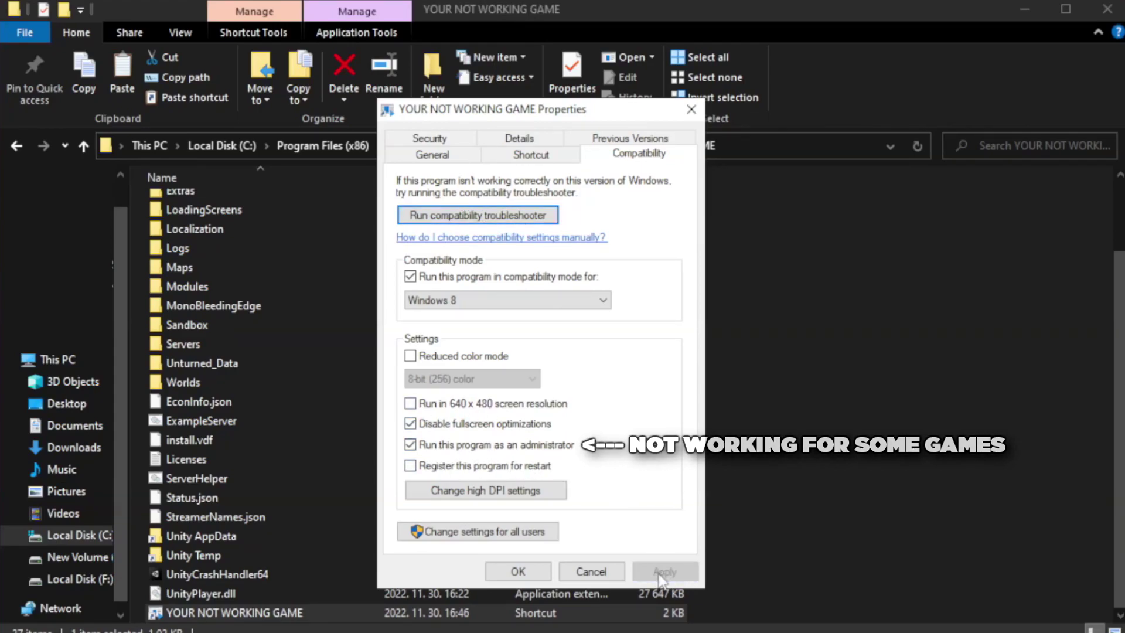
click(516, 574)
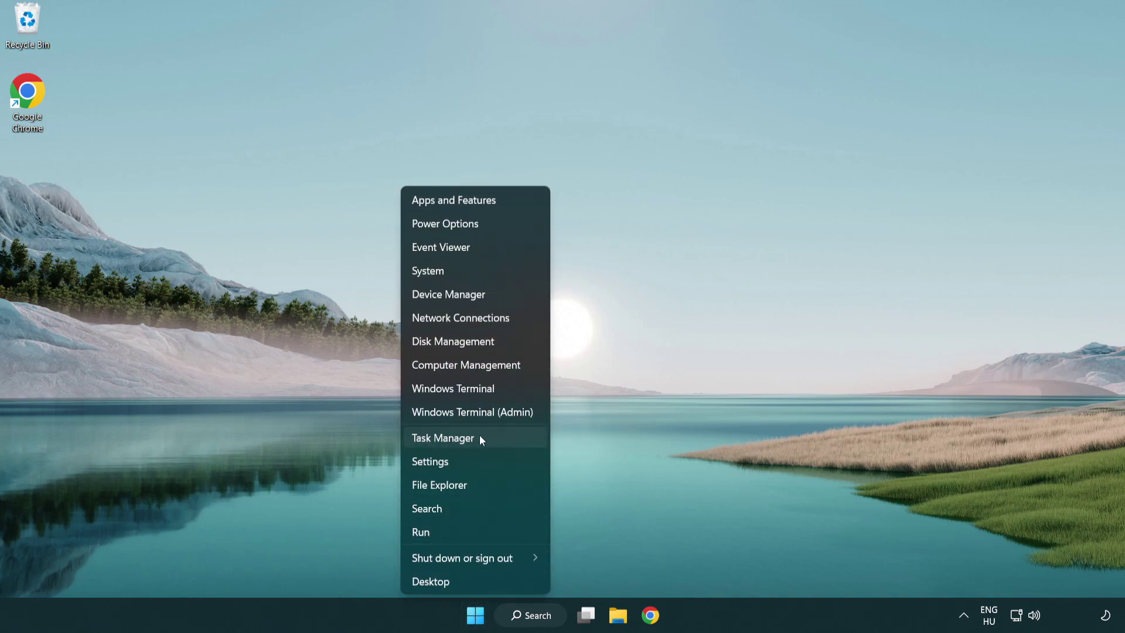
Disable Terminal, Phone Link, Cortana and Windows Security notifications in Task Manager's Startup list
click(498, 442)
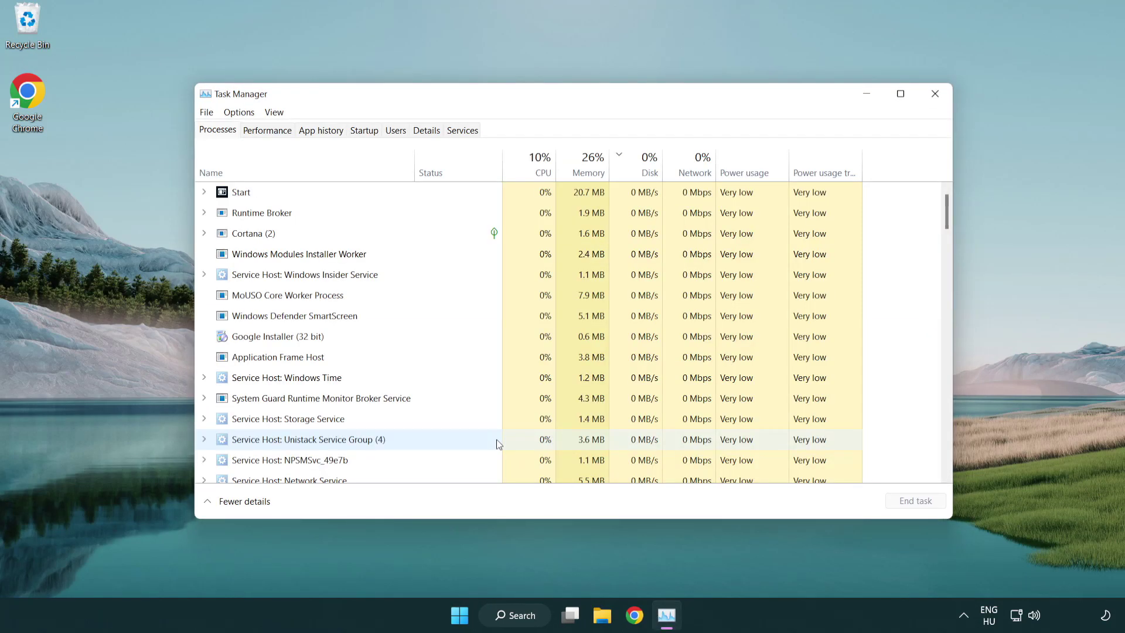
click(367, 132)
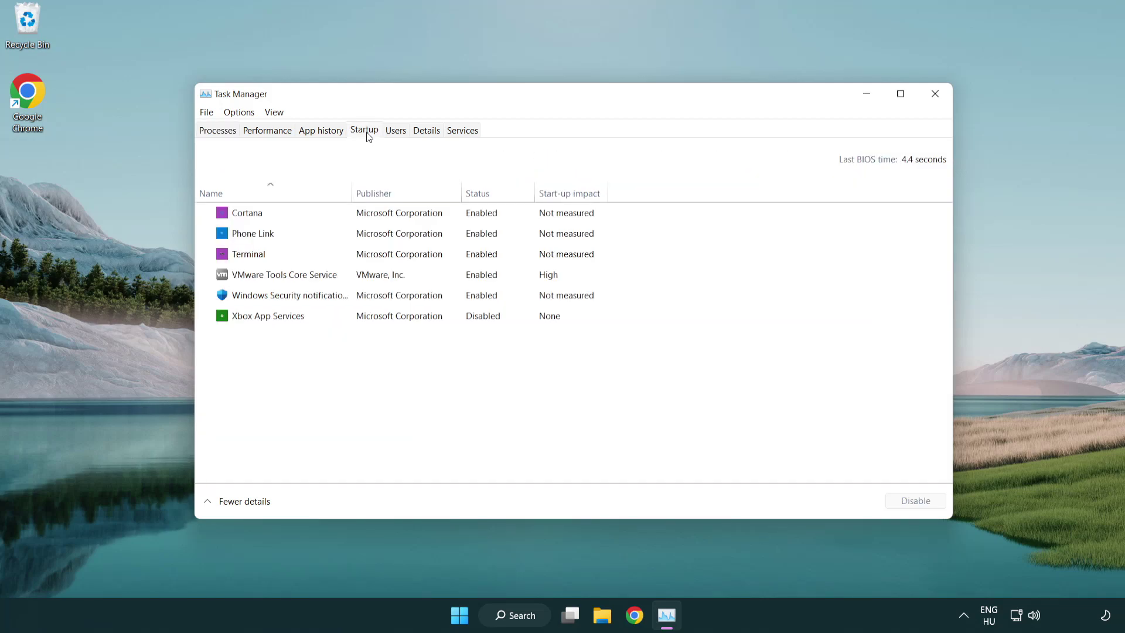
click(364, 254)
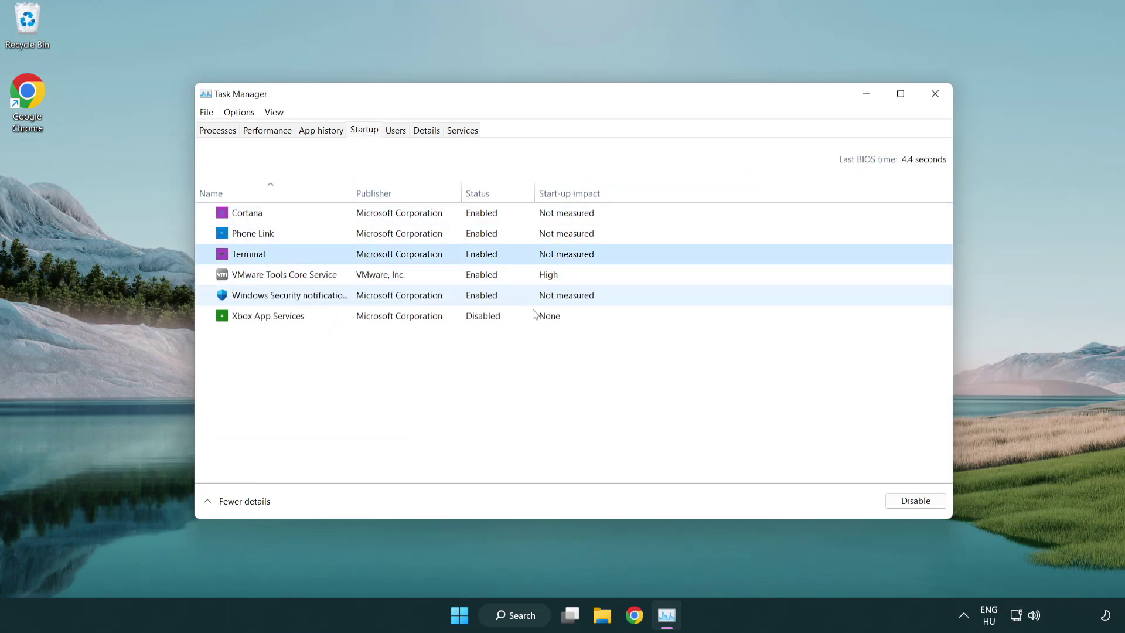
click(907, 501)
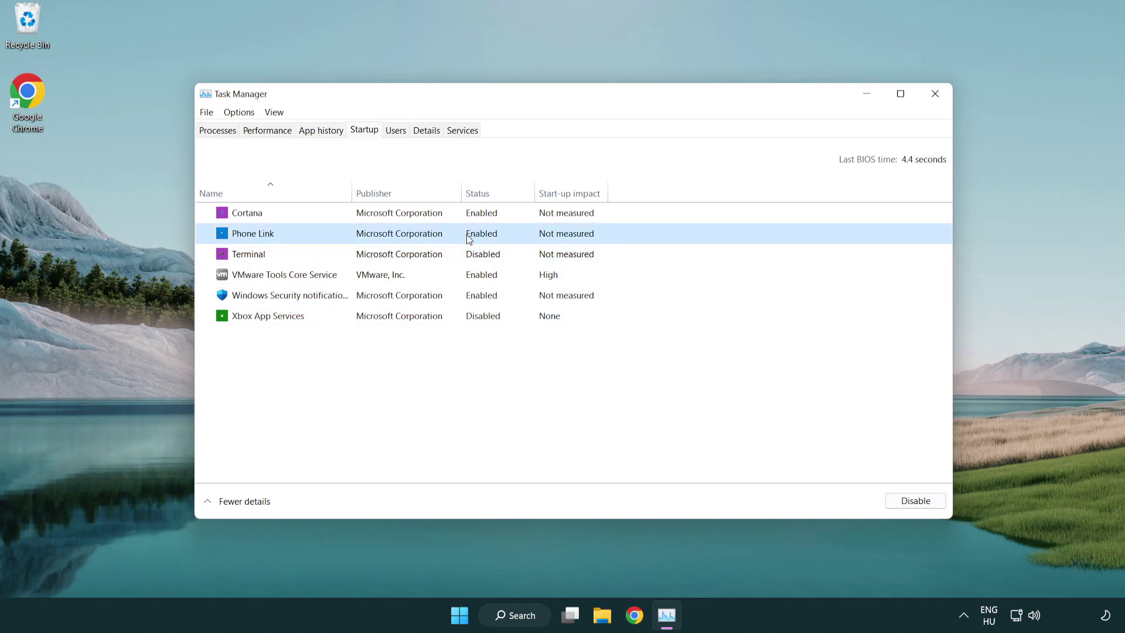
click(914, 501)
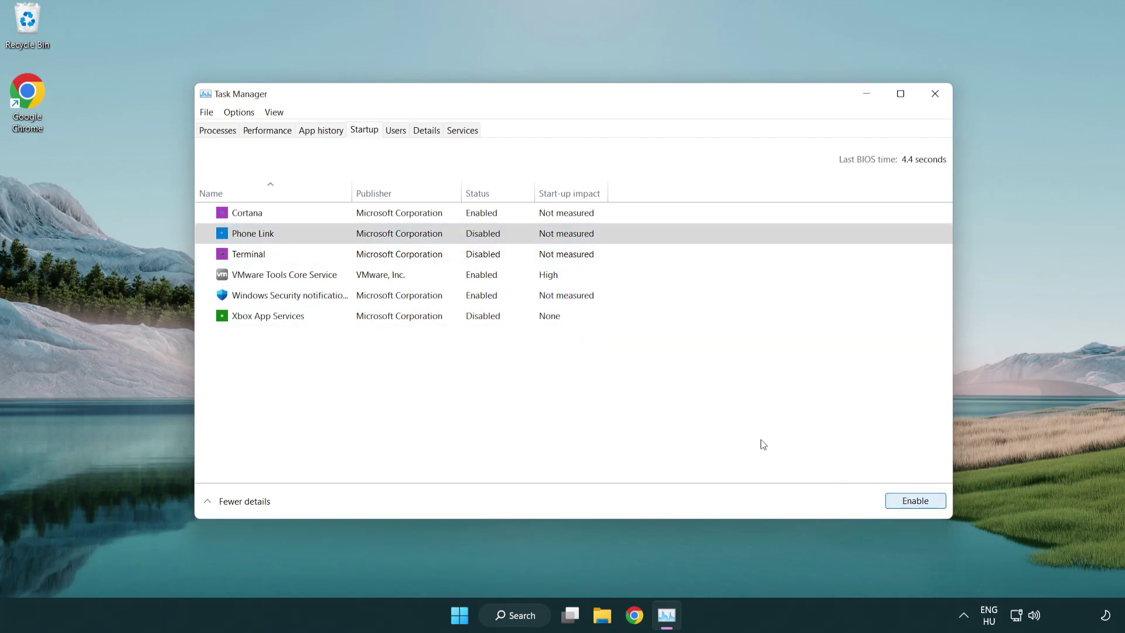
click(402, 219)
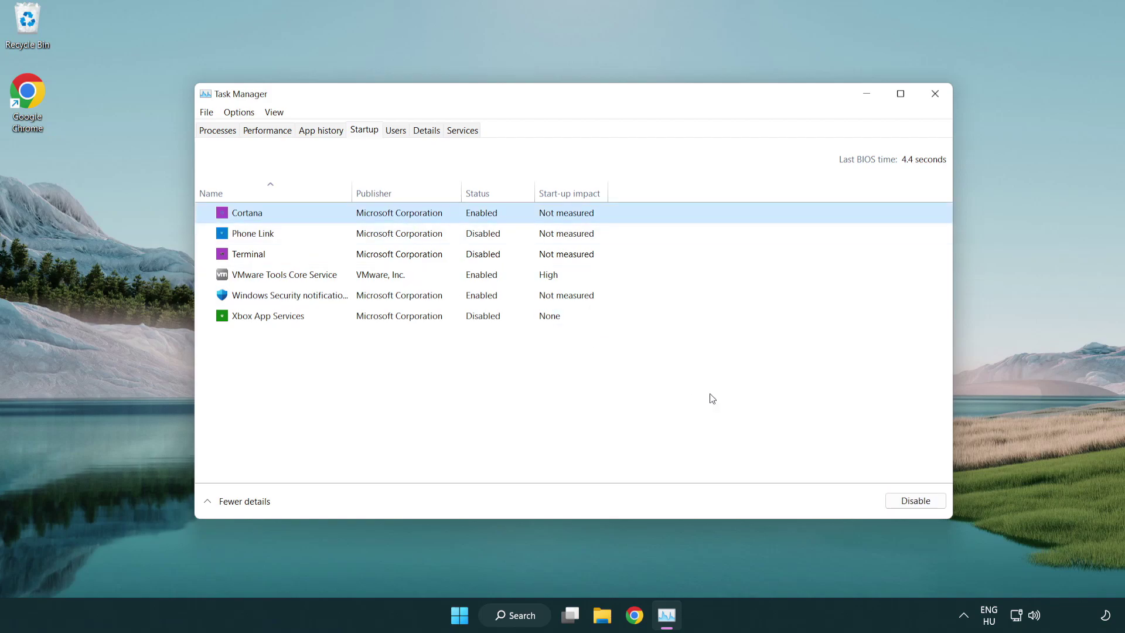
click(914, 501)
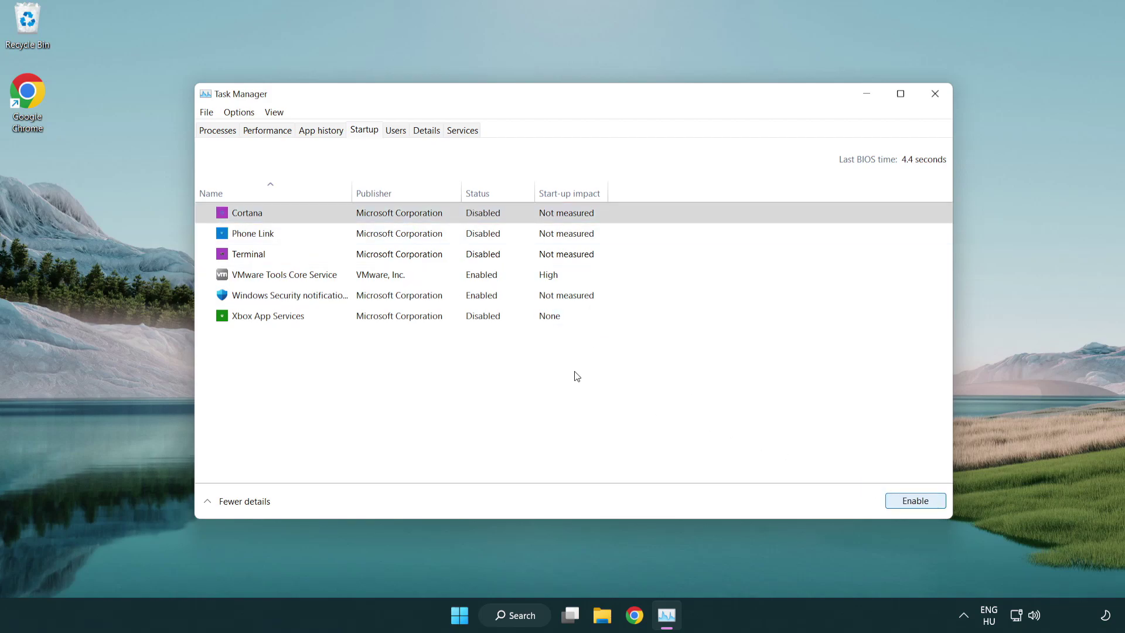
click(535, 300)
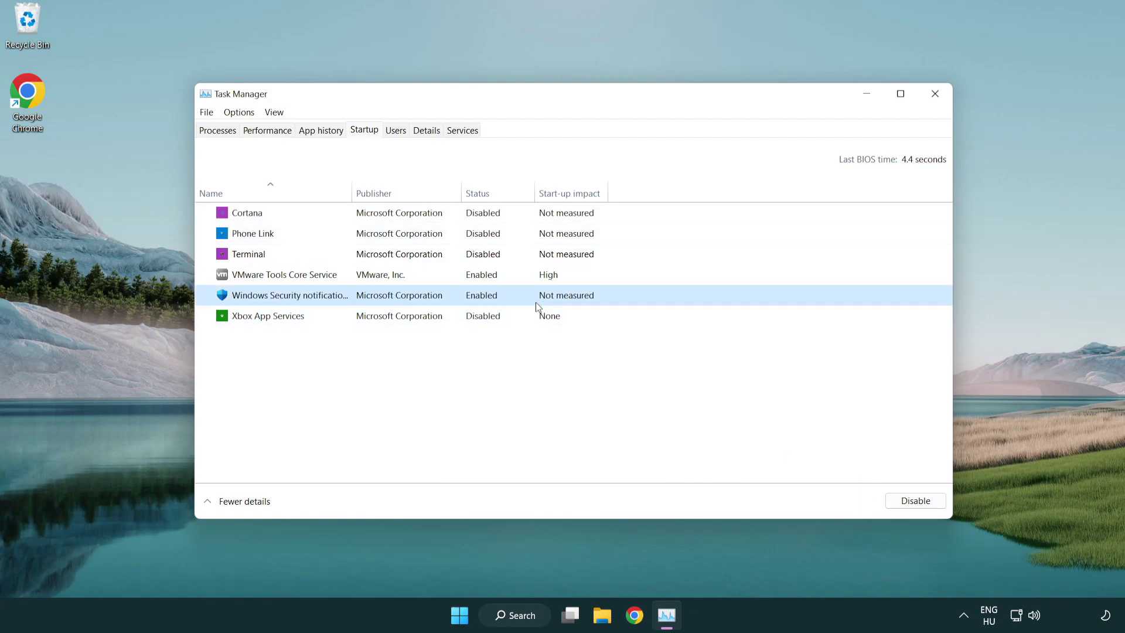
click(911, 503)
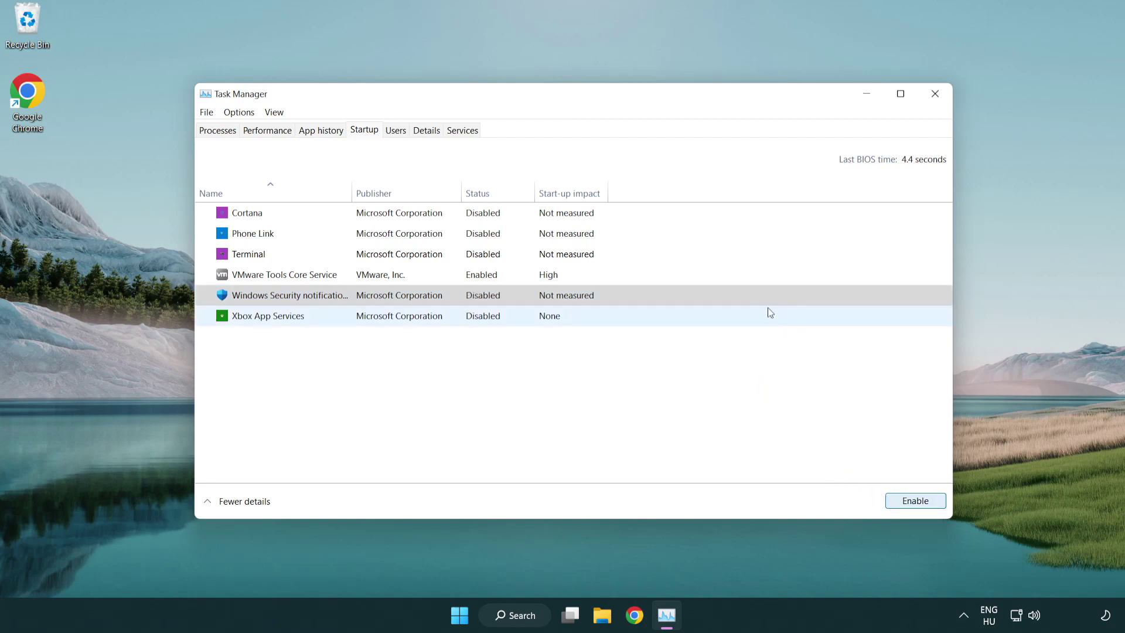
Close Task Manager and return to the DirectX download page in Chrome
click(936, 97)
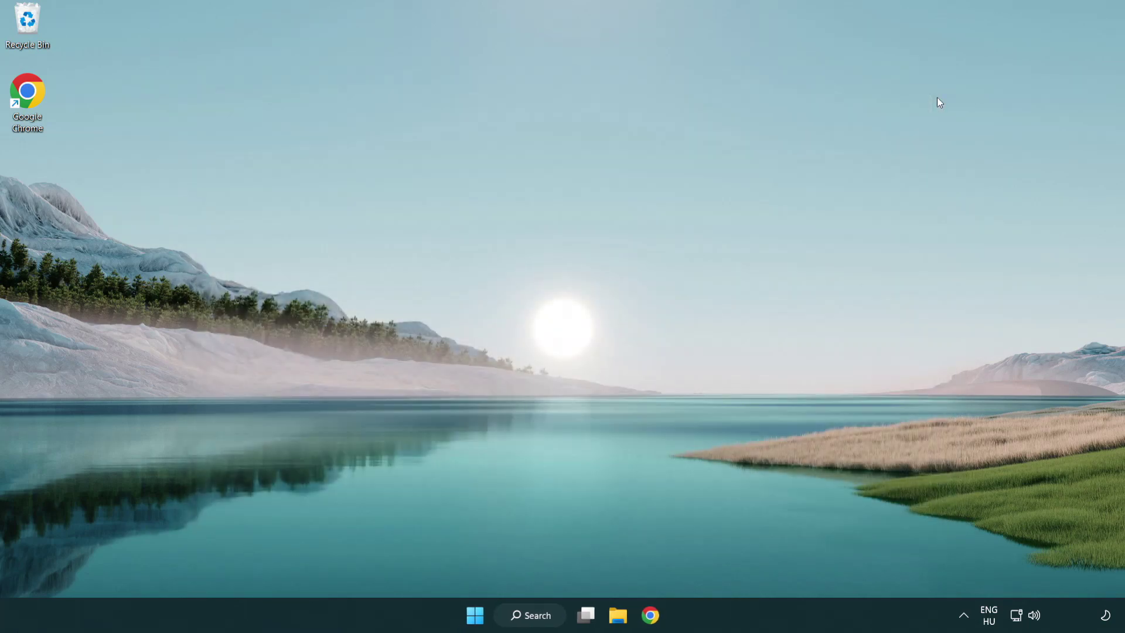
click(656, 627)
scroll(466, 494, up, 2)
scroll(466, 494, up, 1)
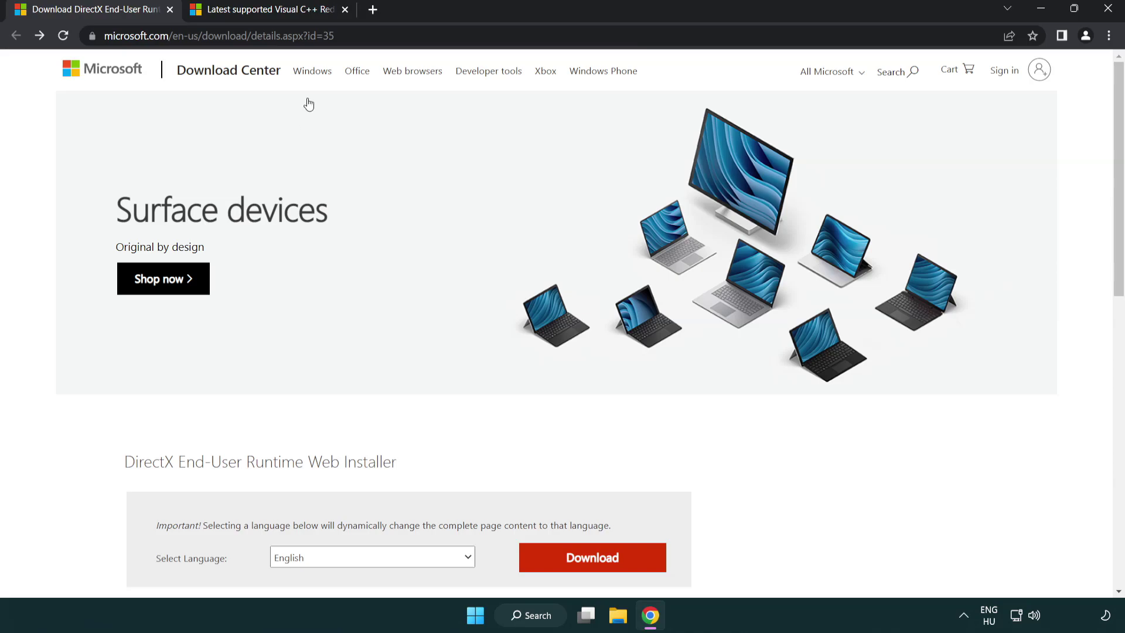
Download the DirectX End-User Runtime Web Installer and launch dxwebsetup.exe
click(486, 38)
click(486, 39)
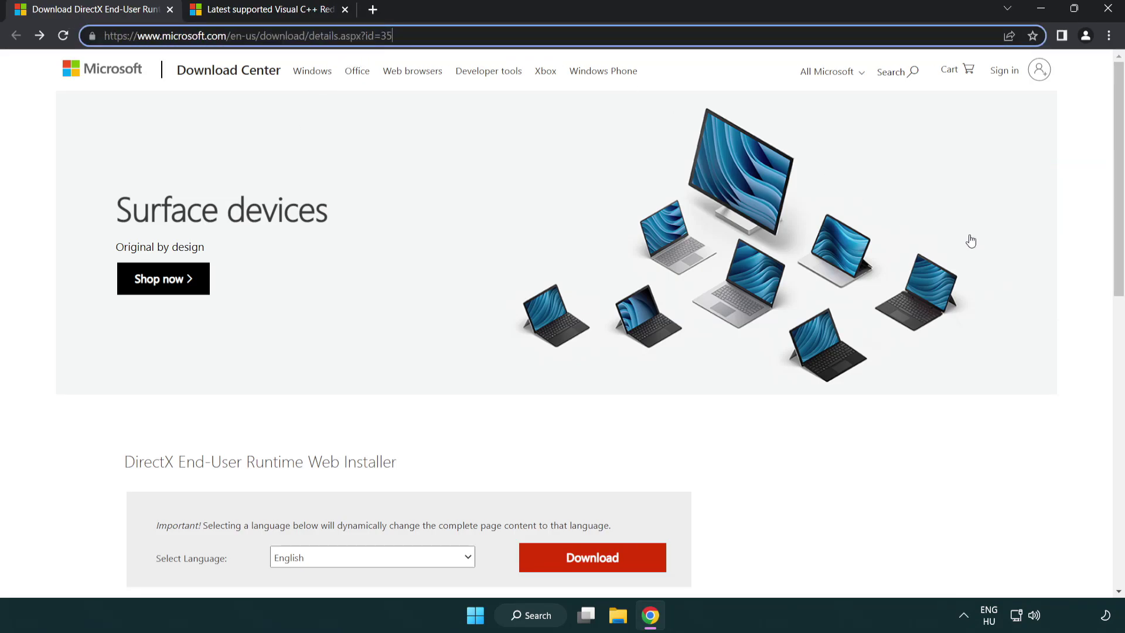
click(1080, 255)
drag(1117, 254, 1096, 328)
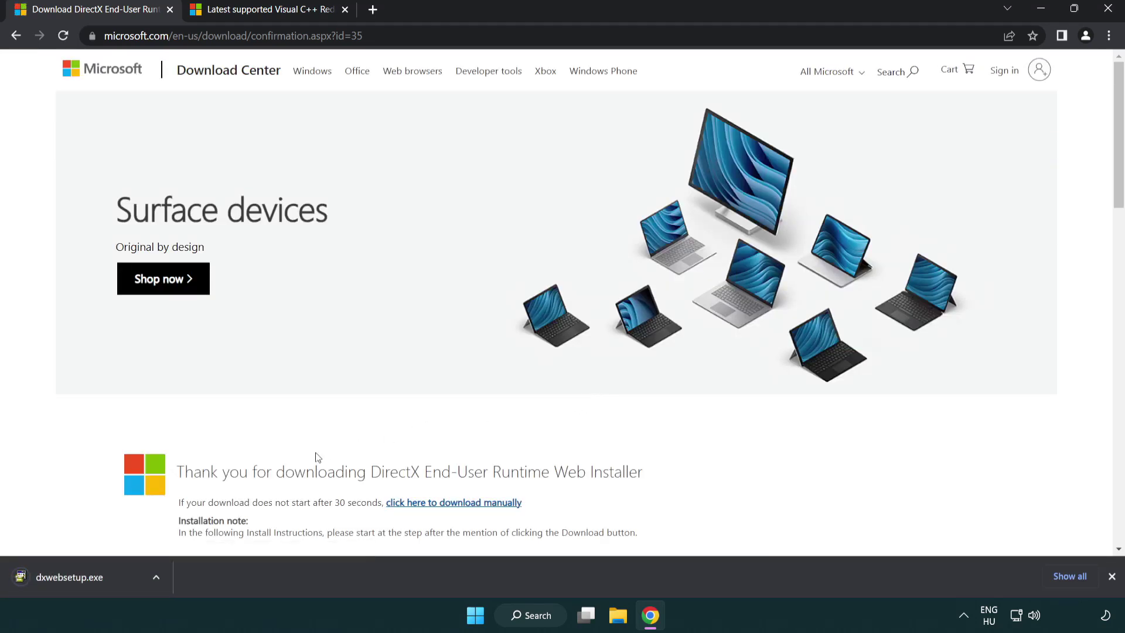
click(73, 579)
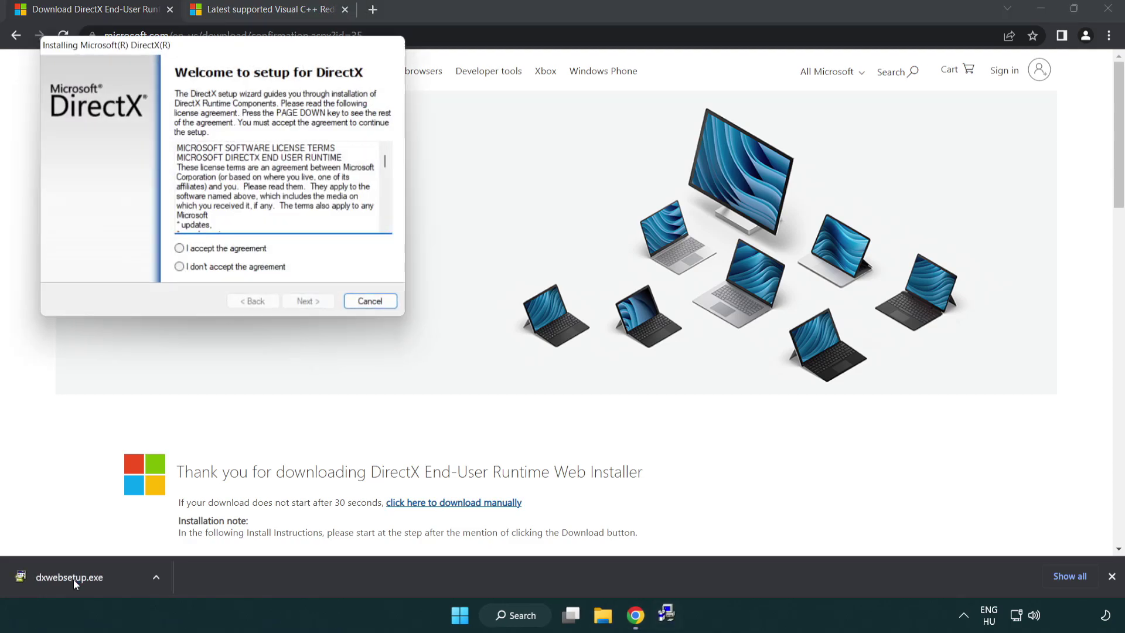
Accept the DirectX license, skip the Bing Bar, and finish setup once it reports DirectX already installed
drag(171, 53, 496, 175)
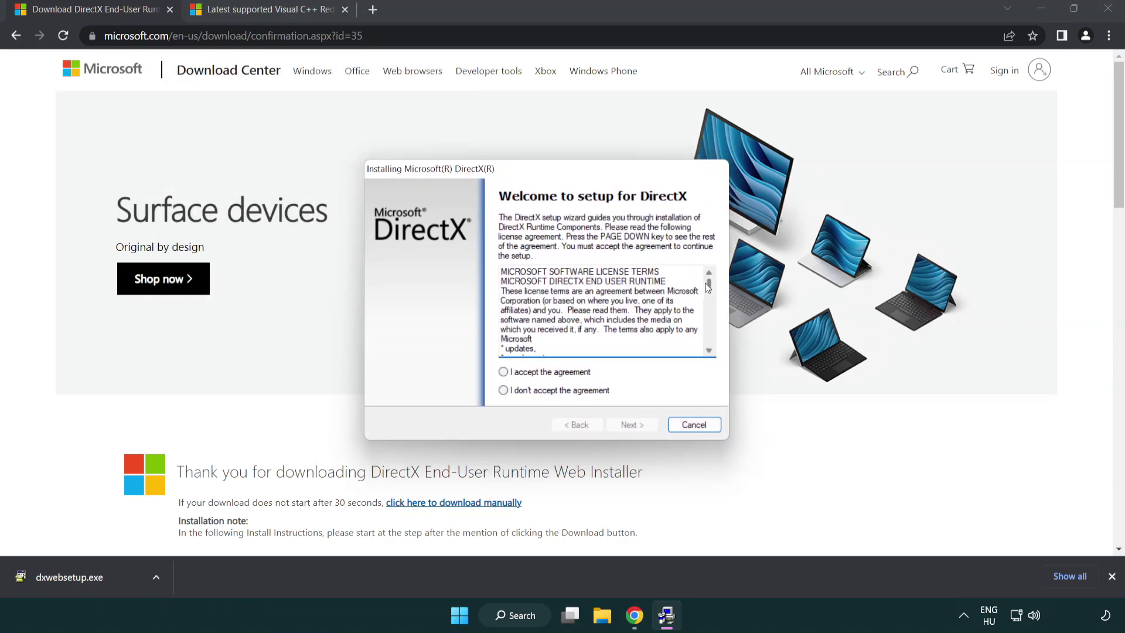
drag(709, 287, 709, 343)
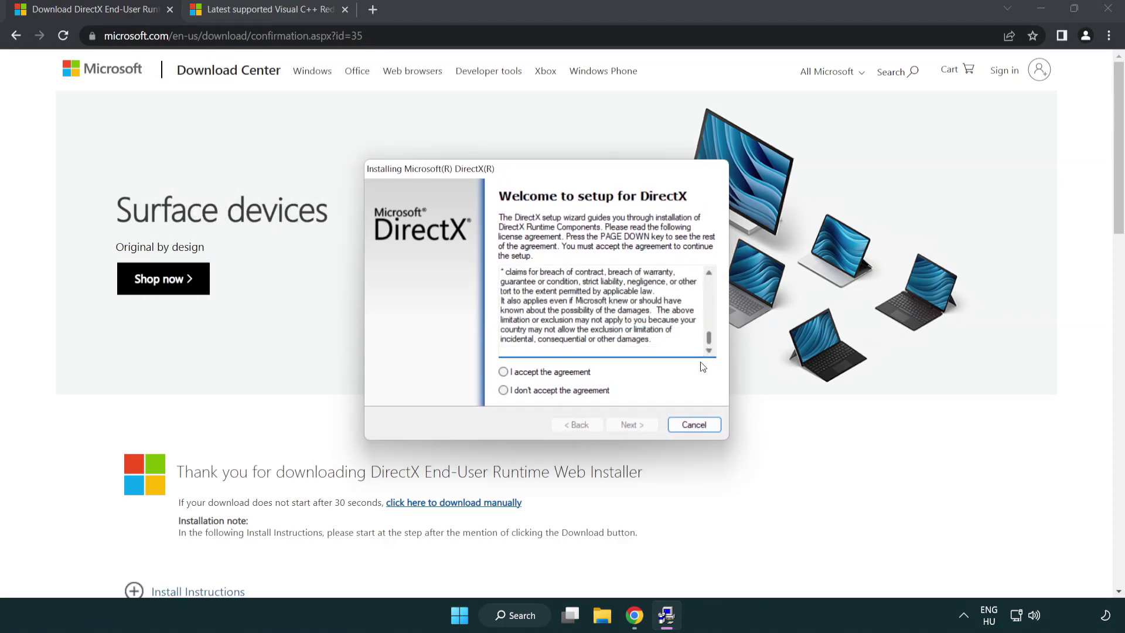
click(504, 373)
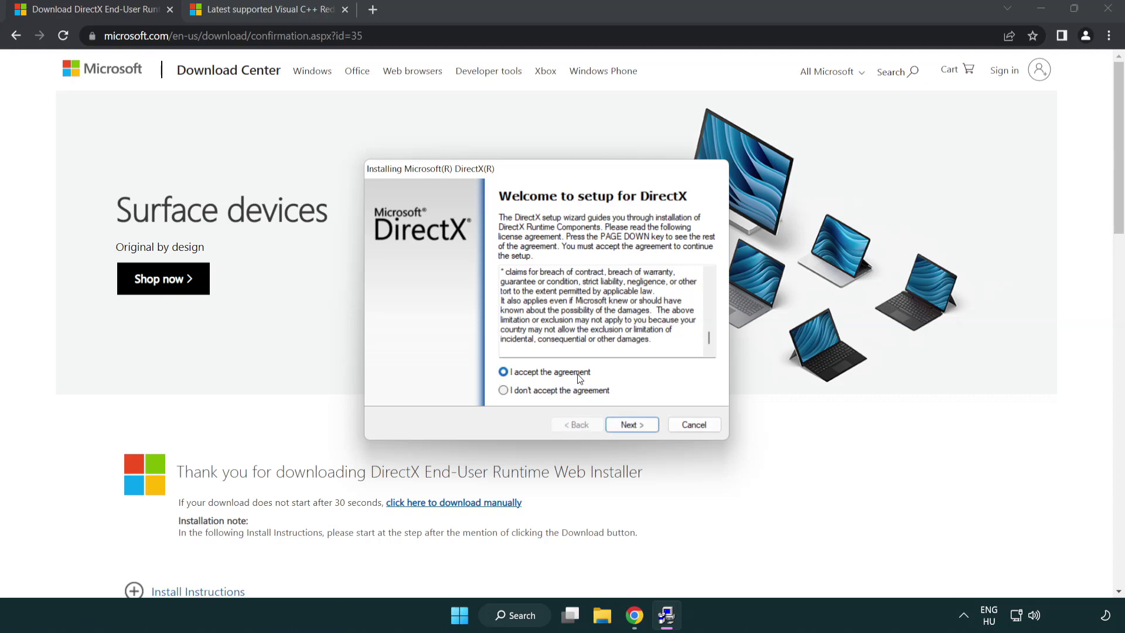
click(634, 427)
click(496, 323)
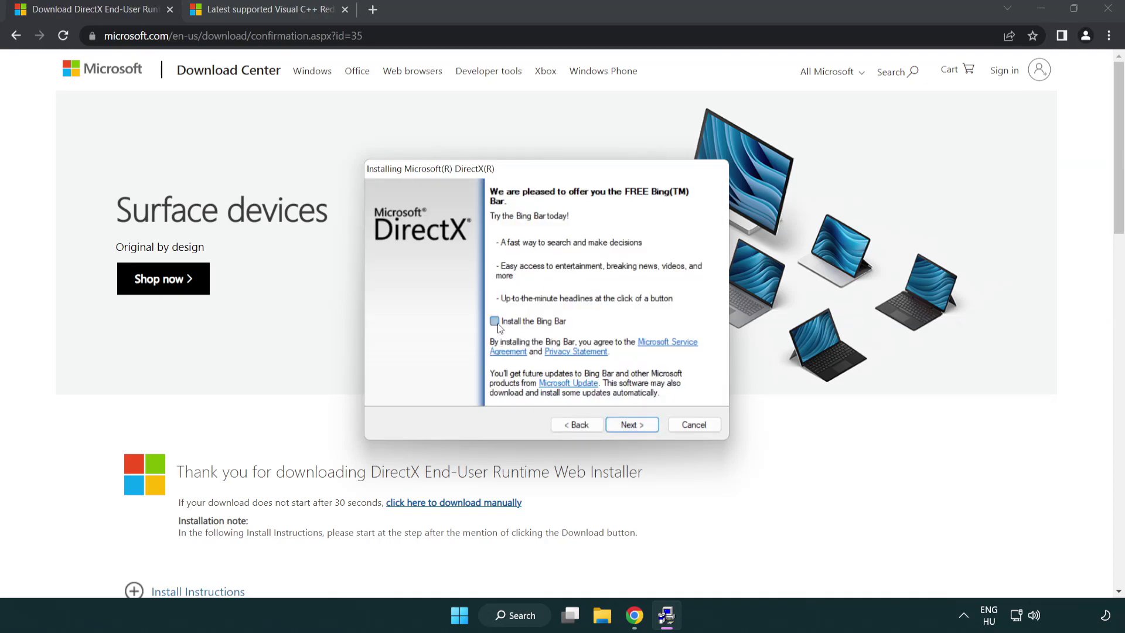
click(638, 427)
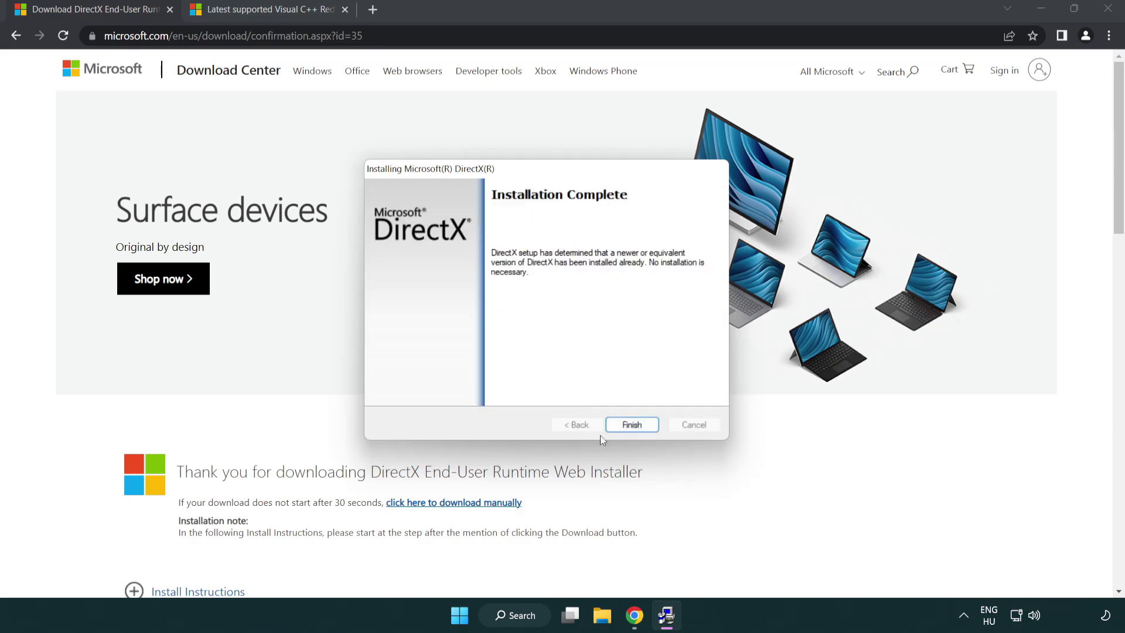
click(638, 429)
click(632, 420)
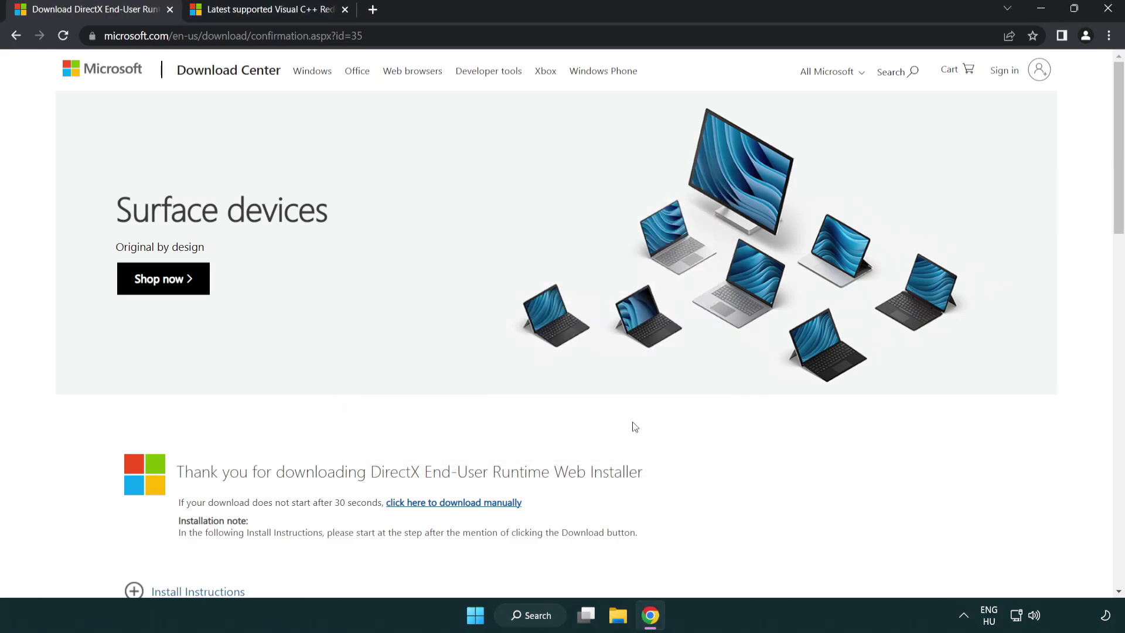
Close the DirectX download tab to return to the Visual C++ Redistributable article
click(170, 10)
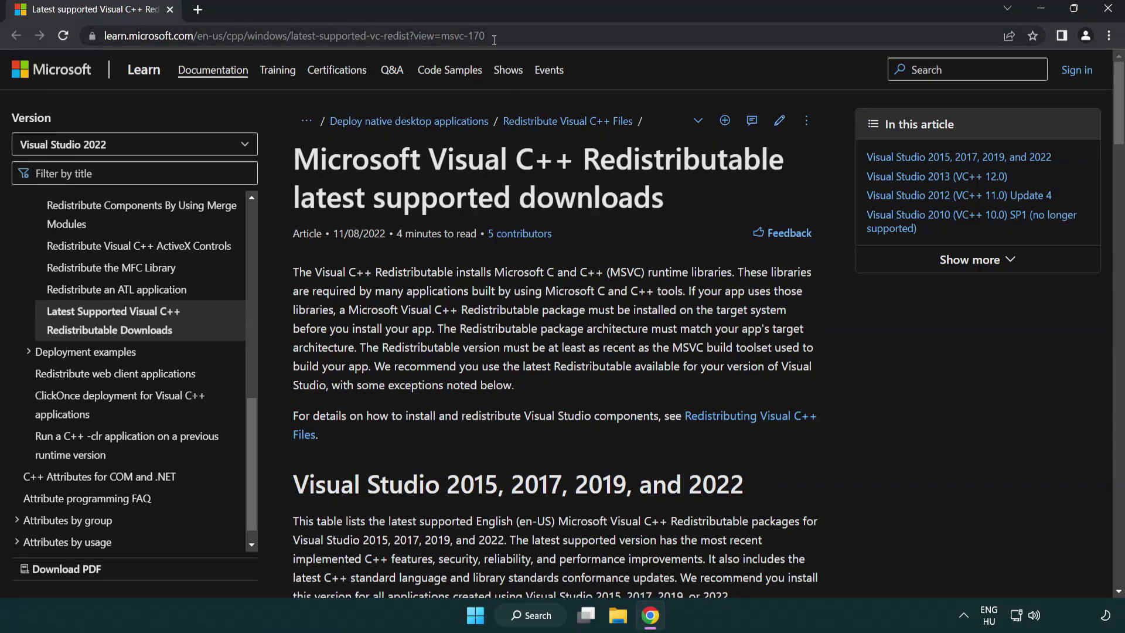
click(519, 36)
drag(519, 37, 366, 36)
key(End)
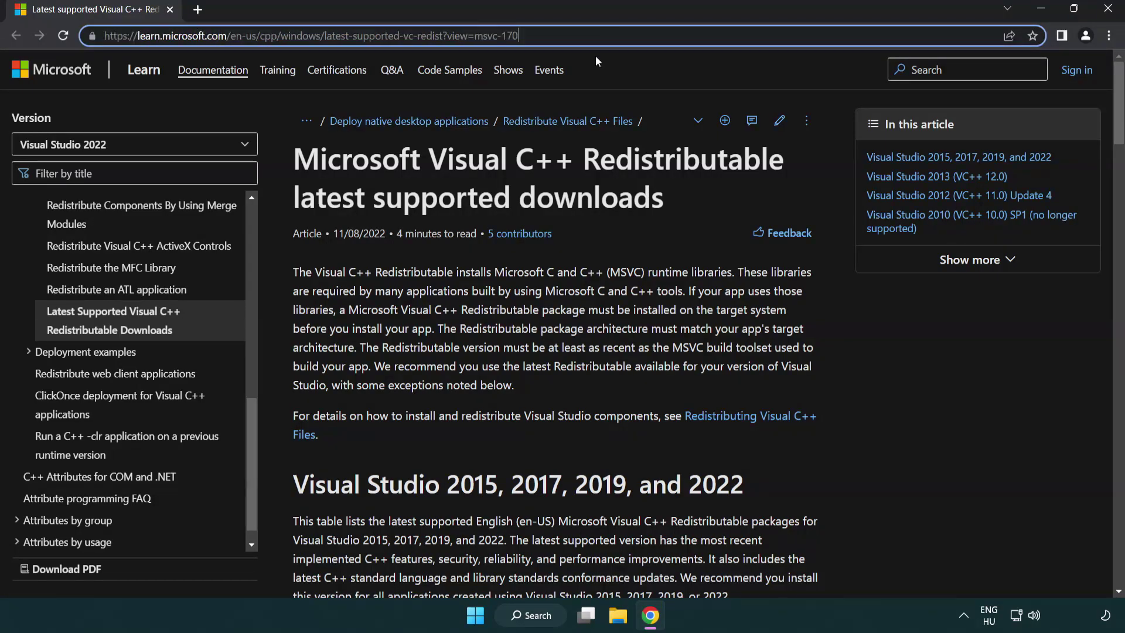
click(579, 194)
Download the ARM64 and x64 Visual C++ 2015-2022 redistributables and launch the ARM64 installer
scroll(579, 193, down, 6)
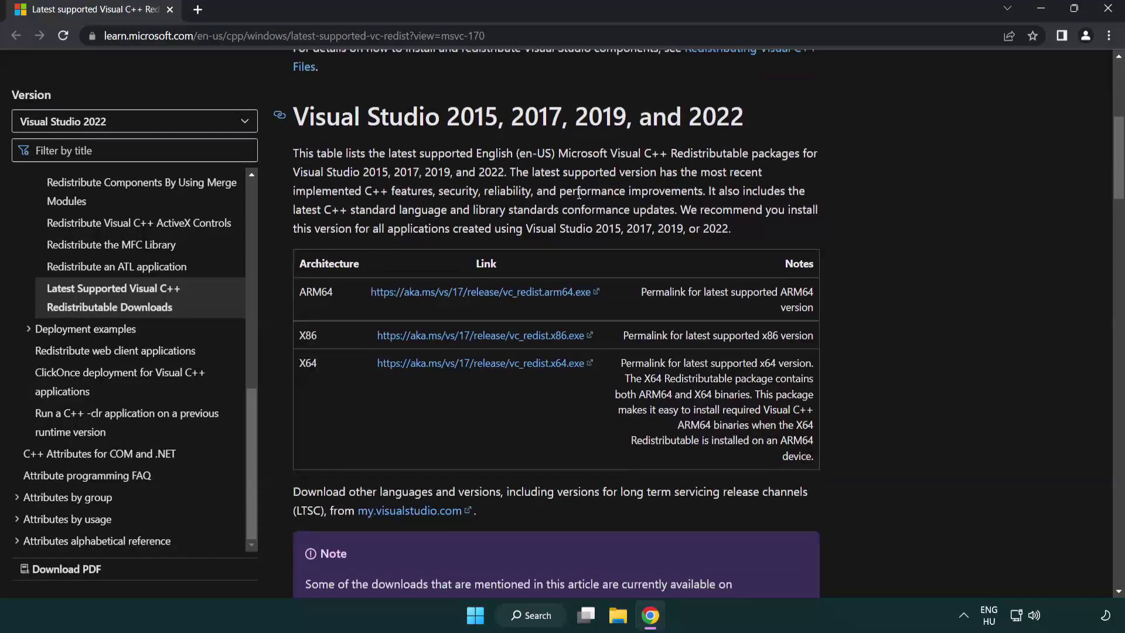
click(460, 301)
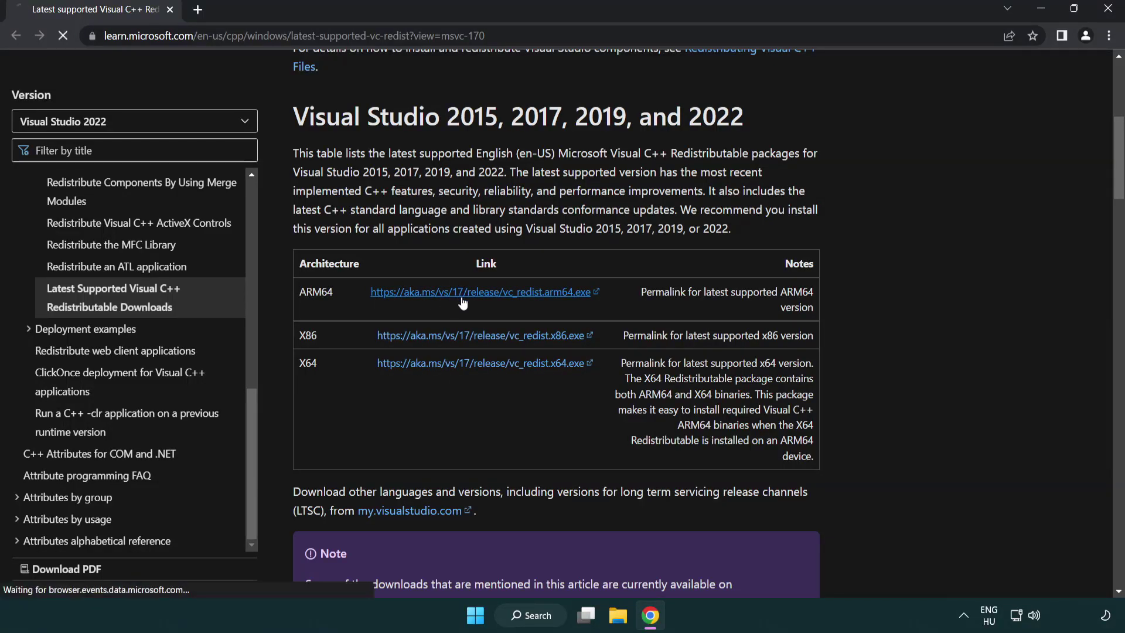
click(472, 364)
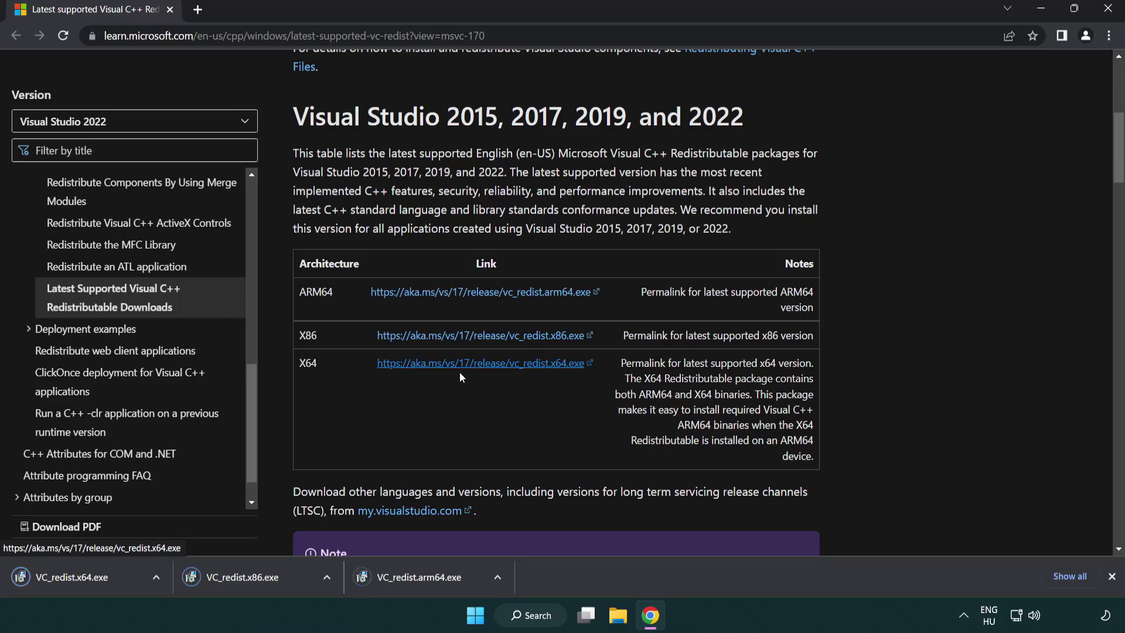
click(430, 585)
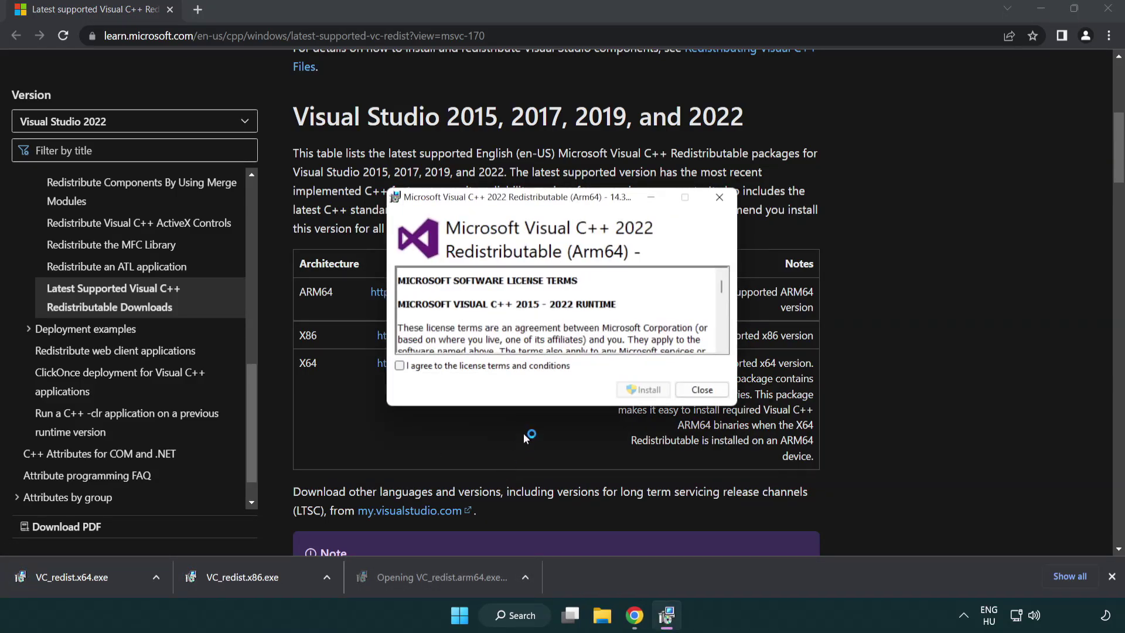
Accept the license and attempt the ARM64 redistributable install, dismissing it after it fails
drag(720, 285, 731, 343)
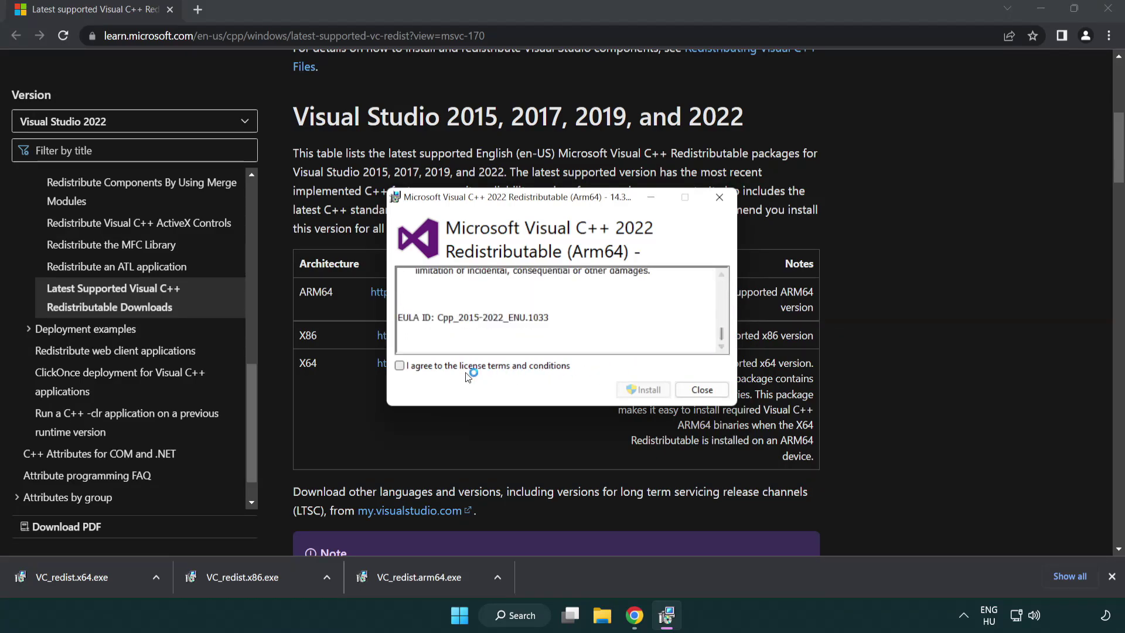
click(401, 366)
click(627, 389)
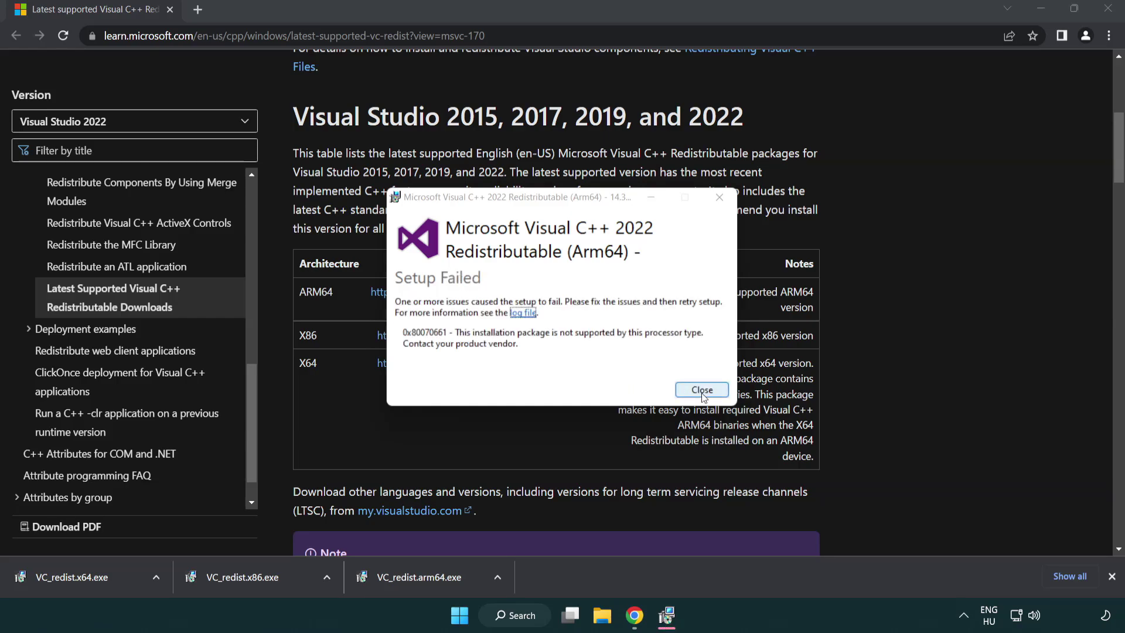
click(702, 390)
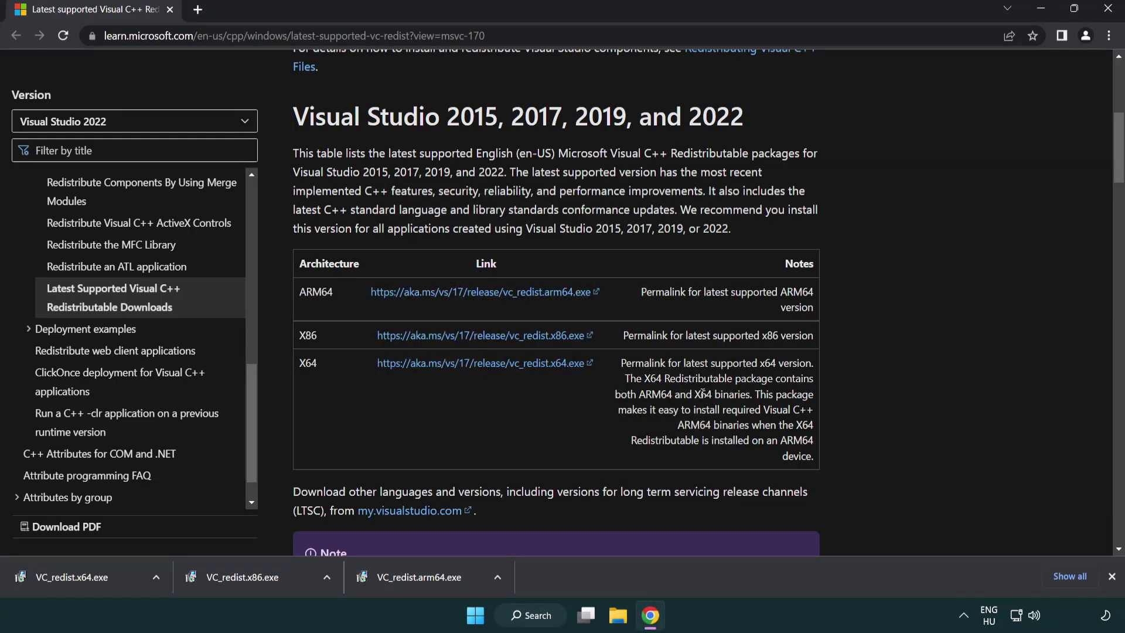
Install the x86 and x64 redistributables without restarting, then close Chrome
click(252, 583)
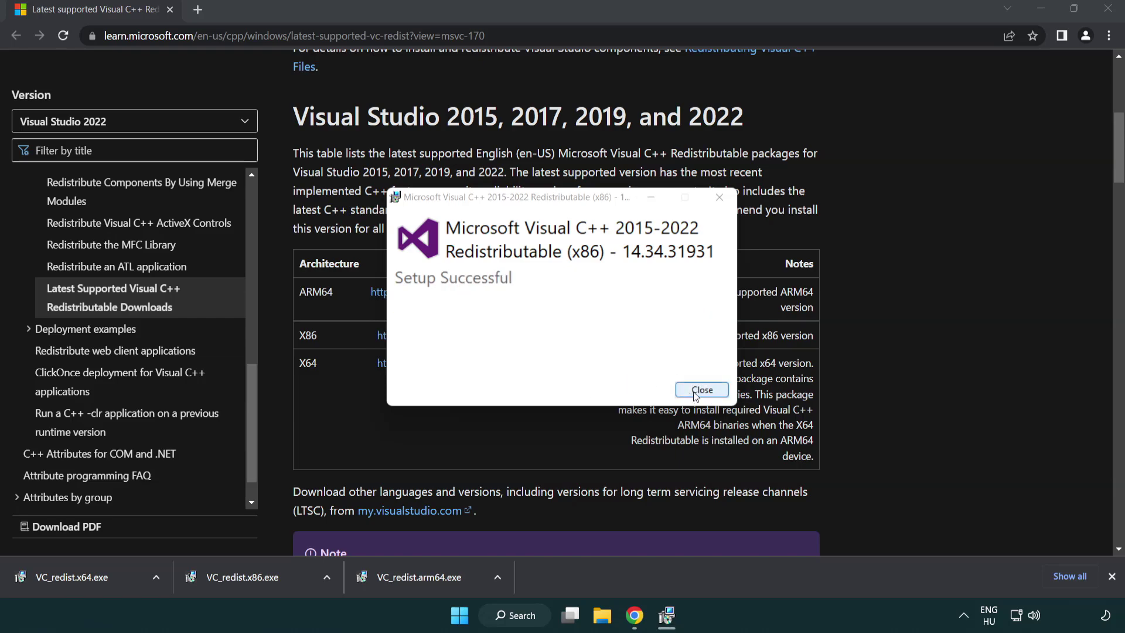
click(703, 391)
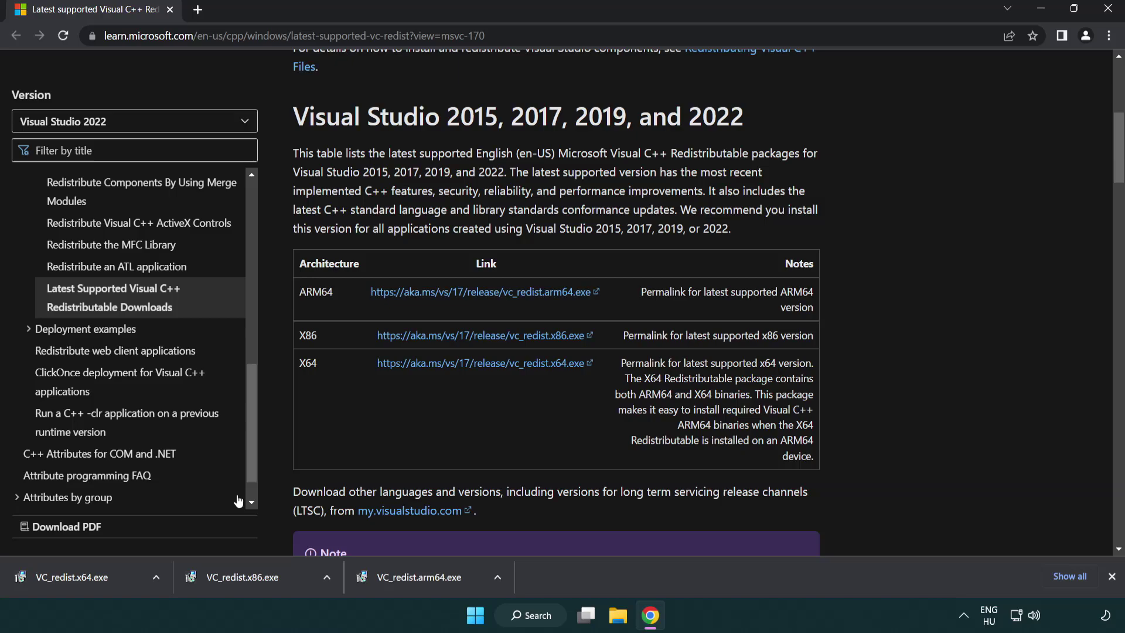
click(84, 577)
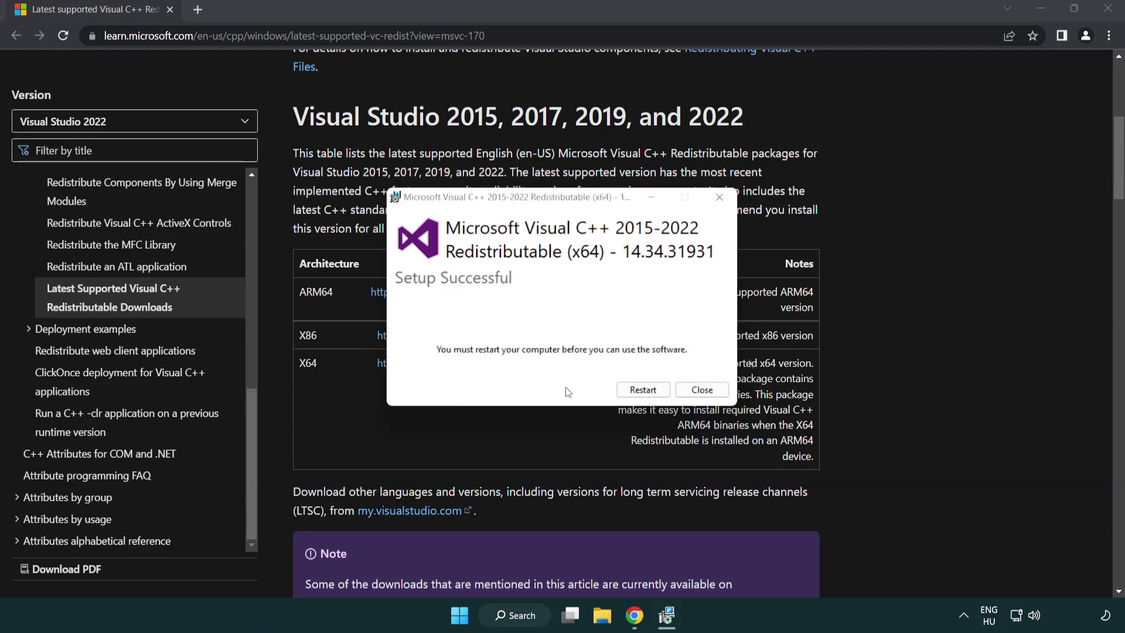
click(701, 389)
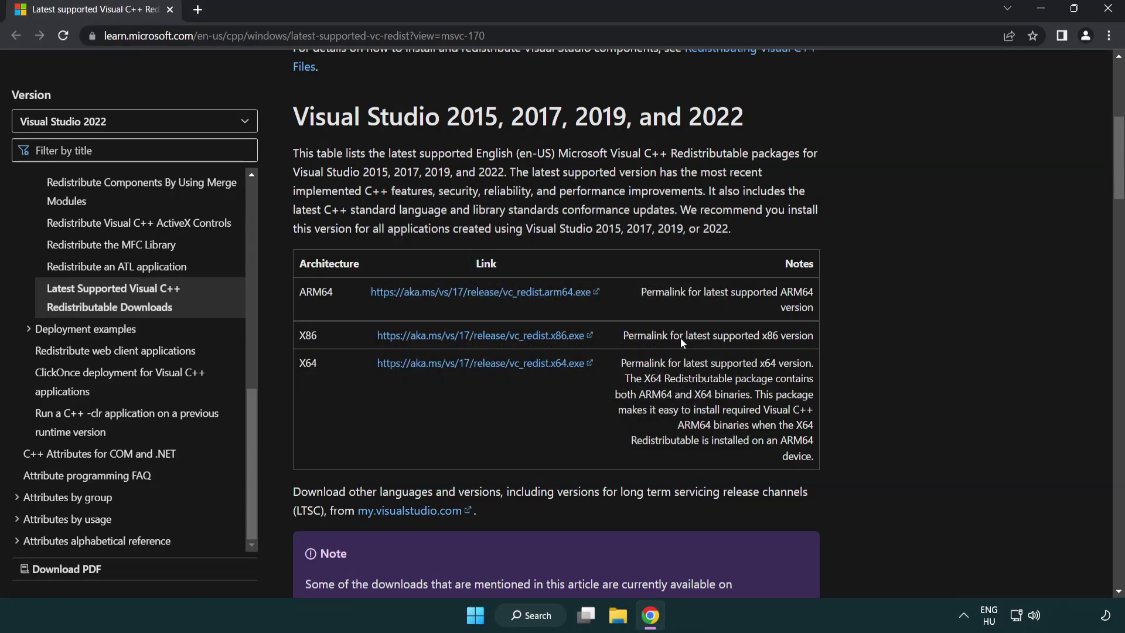
click(1109, 10)
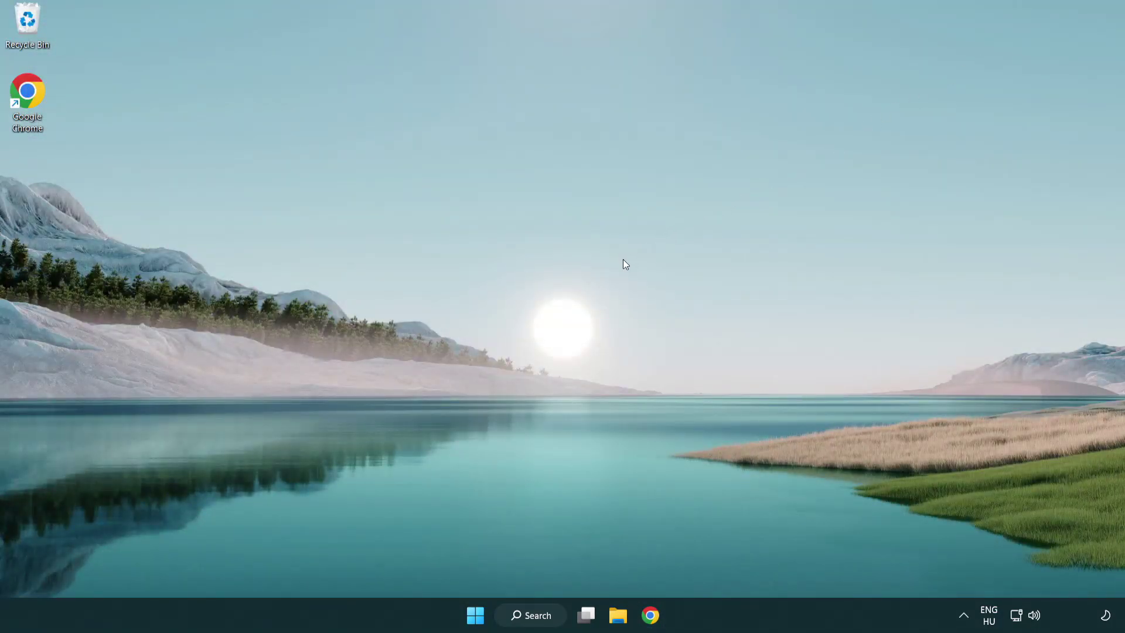
Launch Command Prompt as administrator via search 'cmd' and run sfc /scannow
click(520, 616)
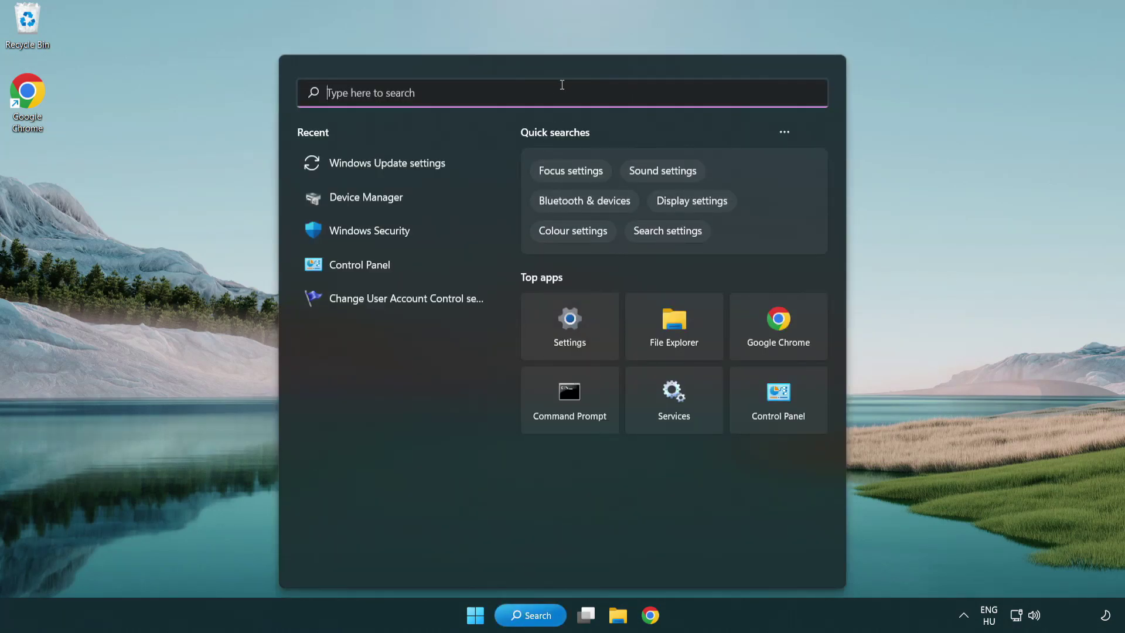
text(cmd)
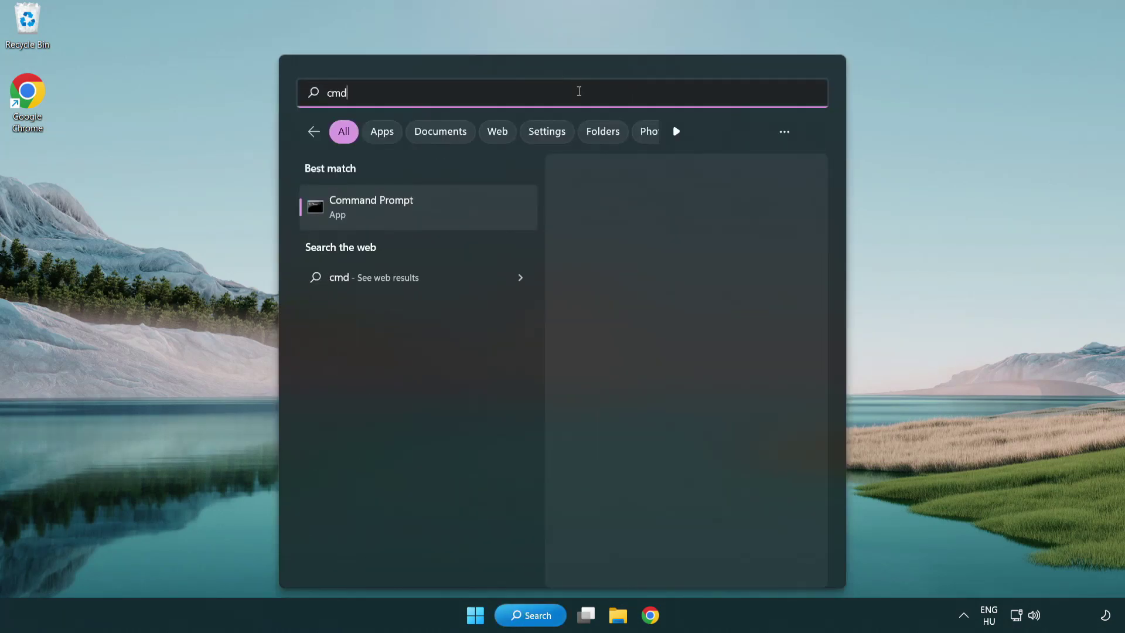
right_click(432, 212)
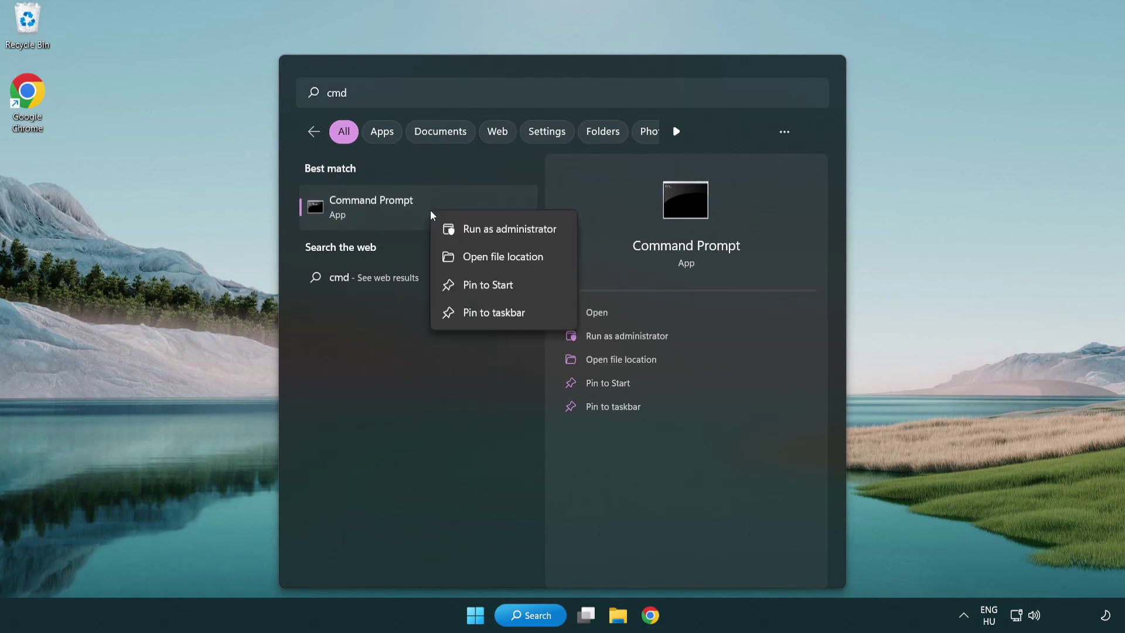
click(508, 234)
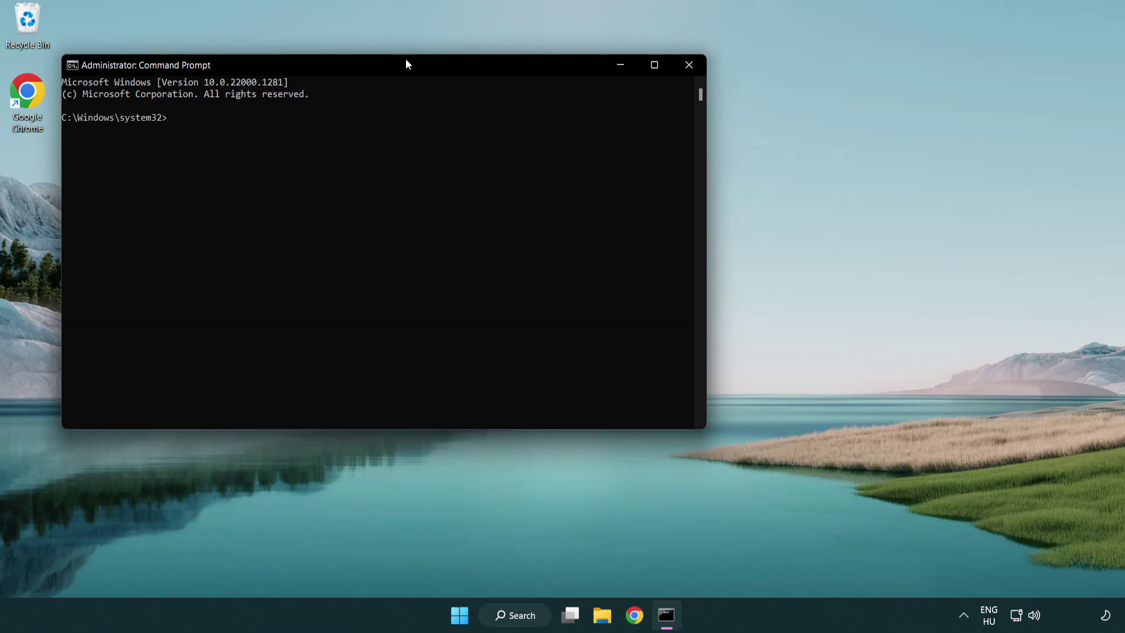
drag(408, 64, 567, 119)
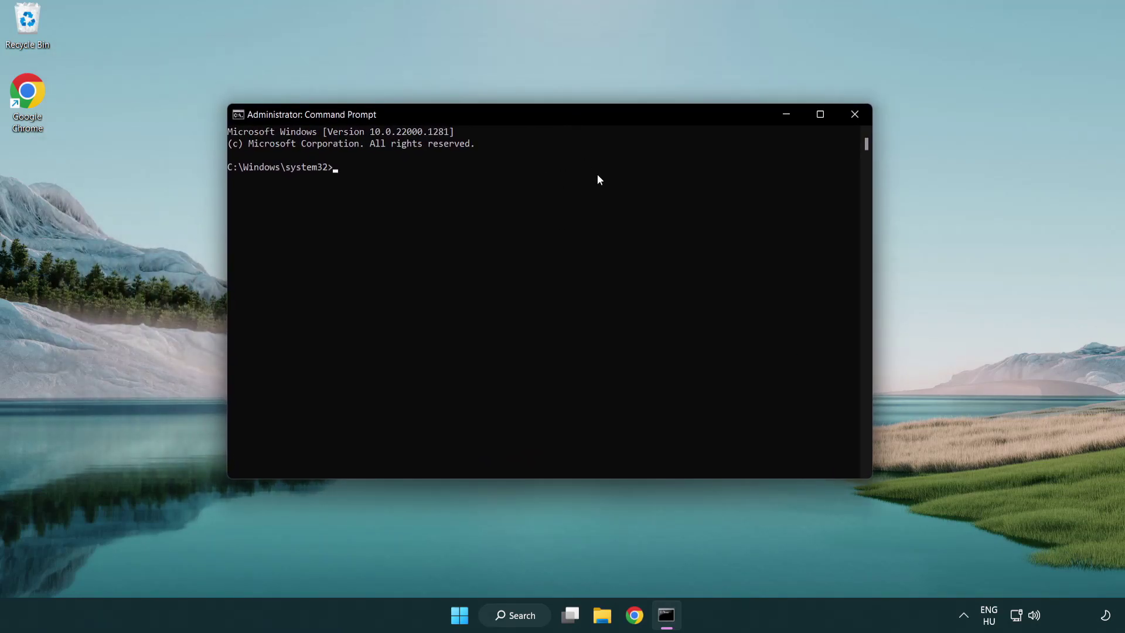
text(sfc /)
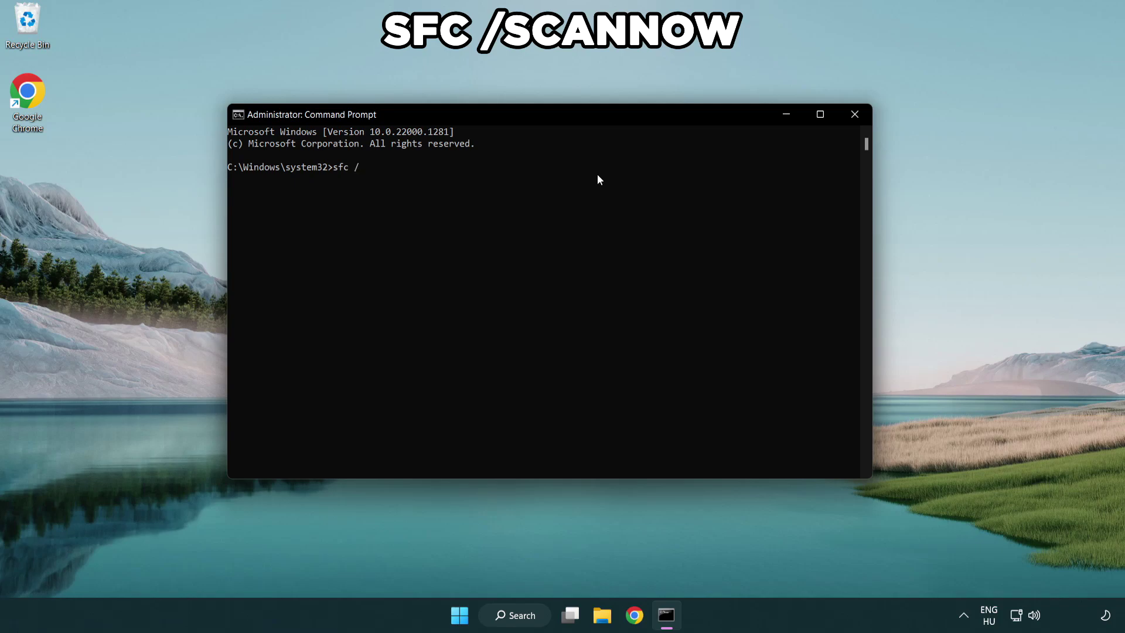
text(scannow)
key(Return)
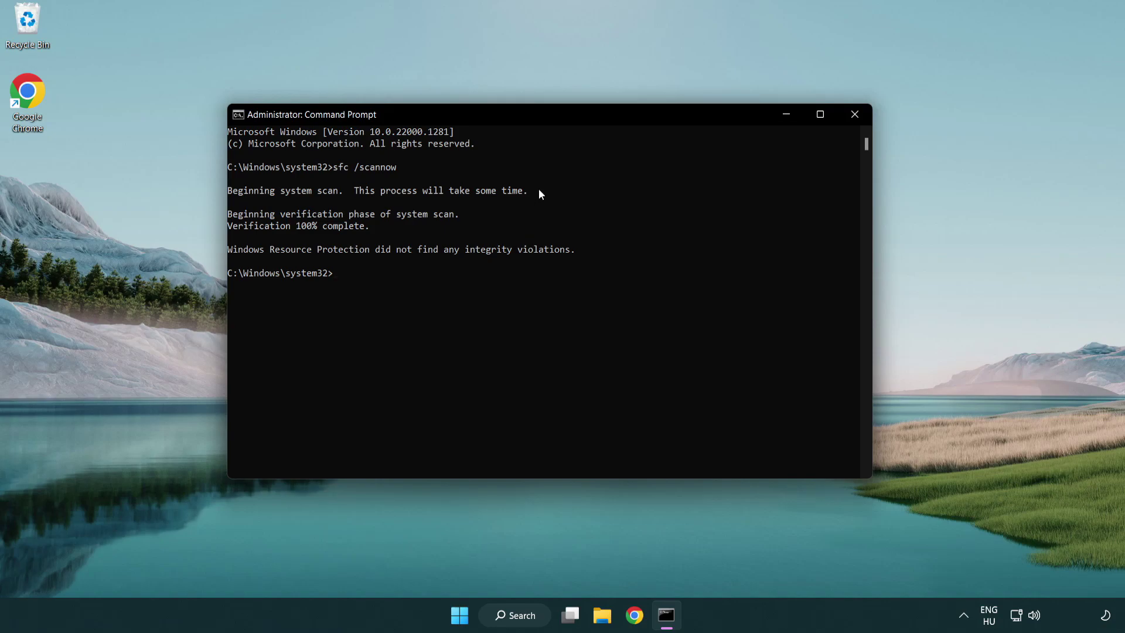
click(855, 114)
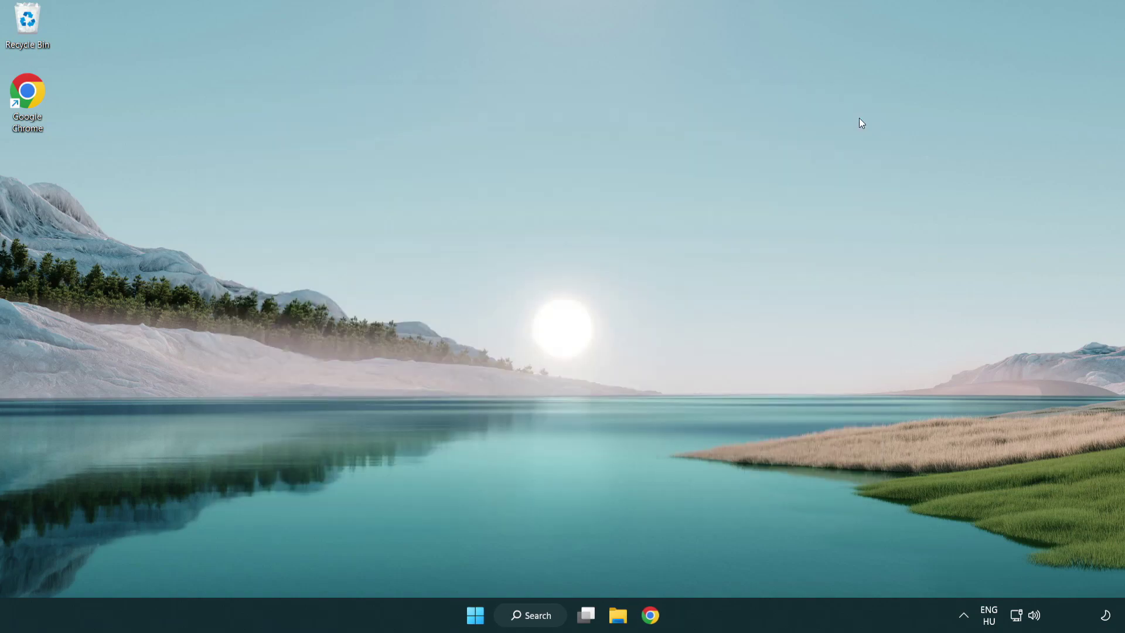
click(476, 616)
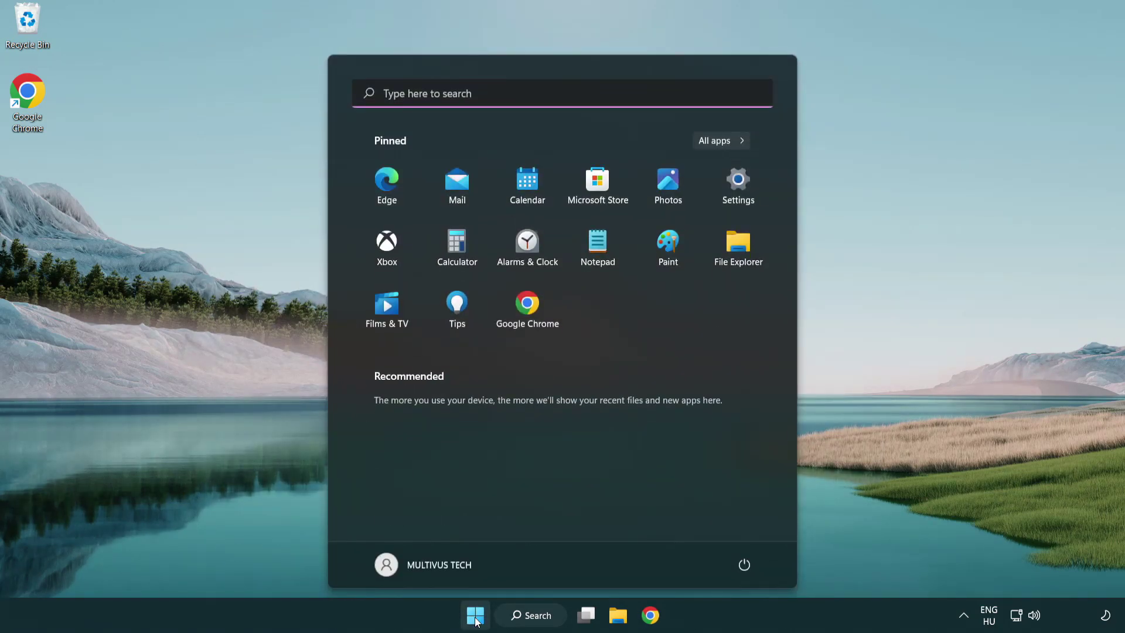
click(746, 563)
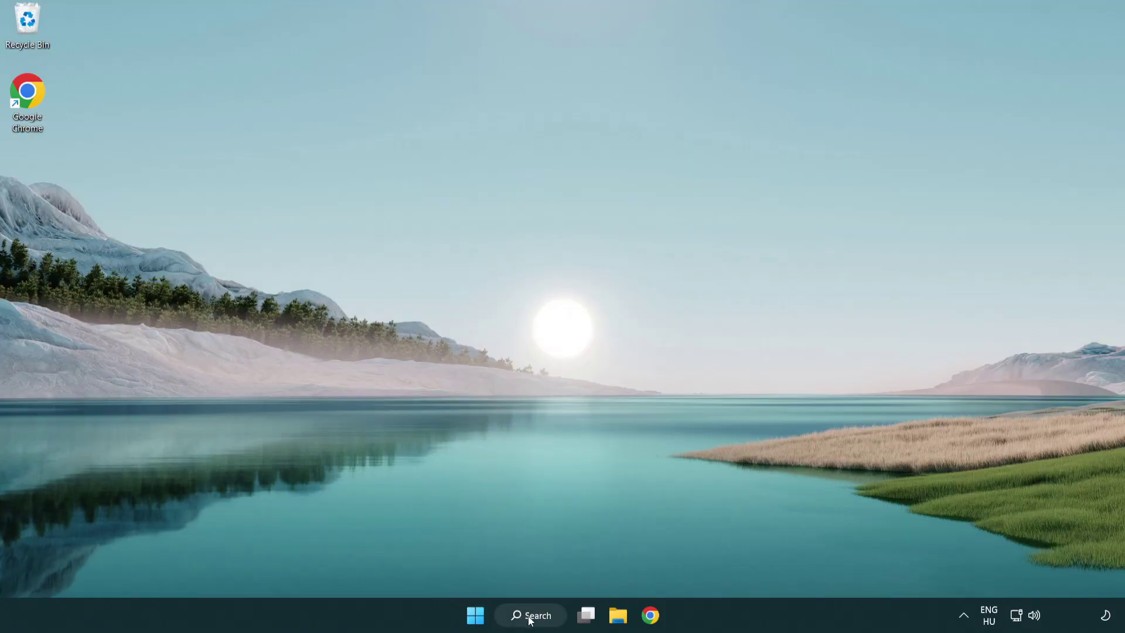
Search 'security', open Windows Security, and scroll Virus & threat protection settings toward Exclusions
click(533, 622)
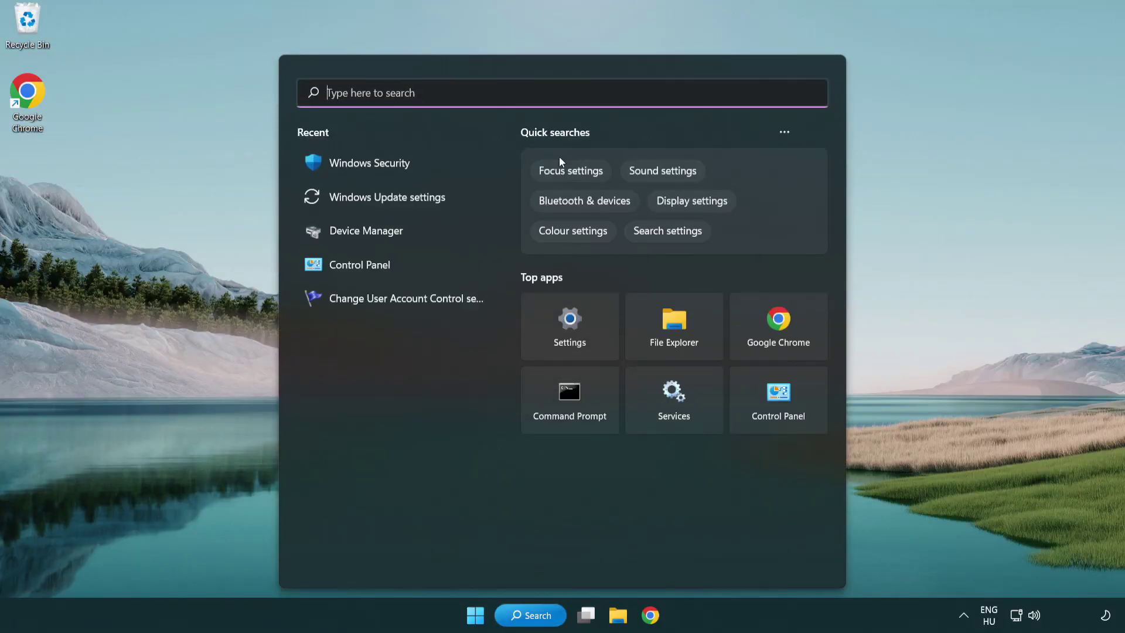
text(sec)
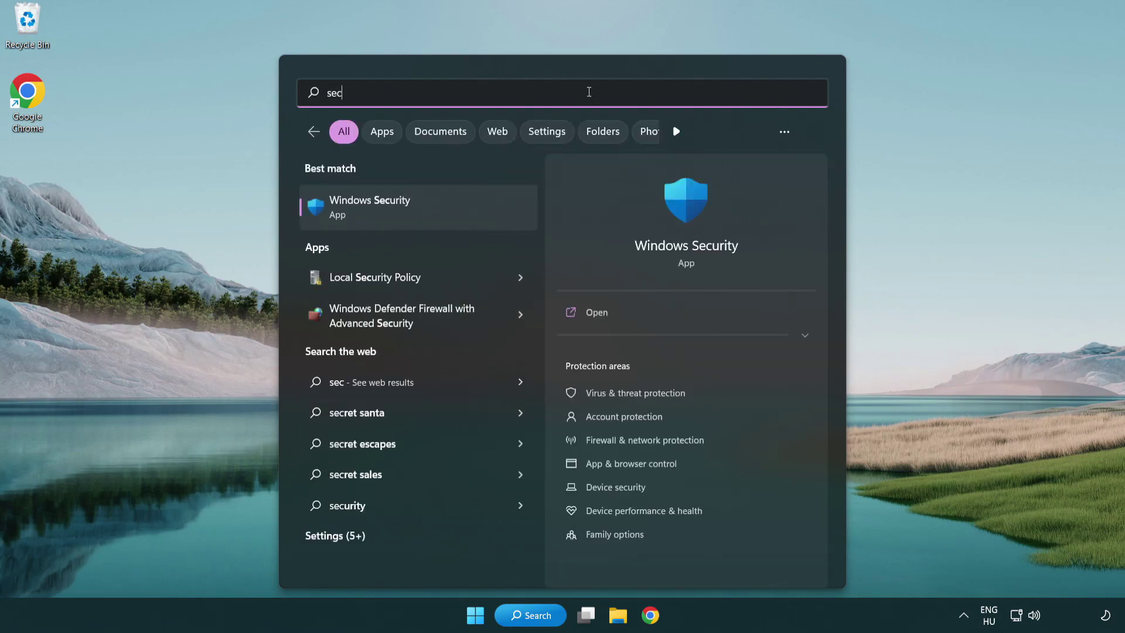
text(uri)
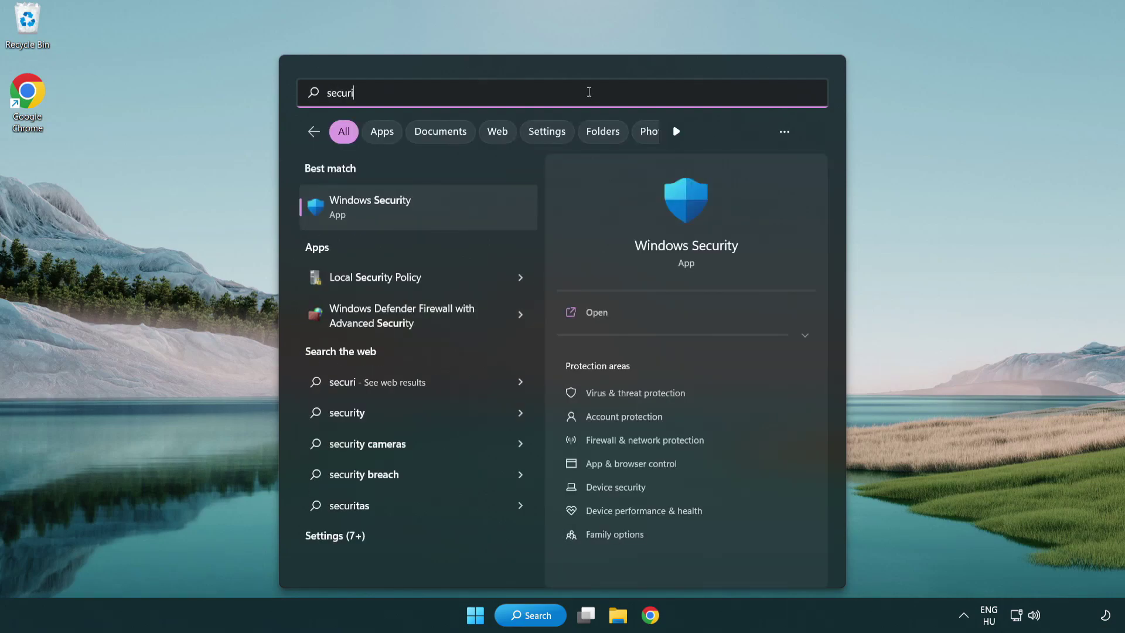
text(ty)
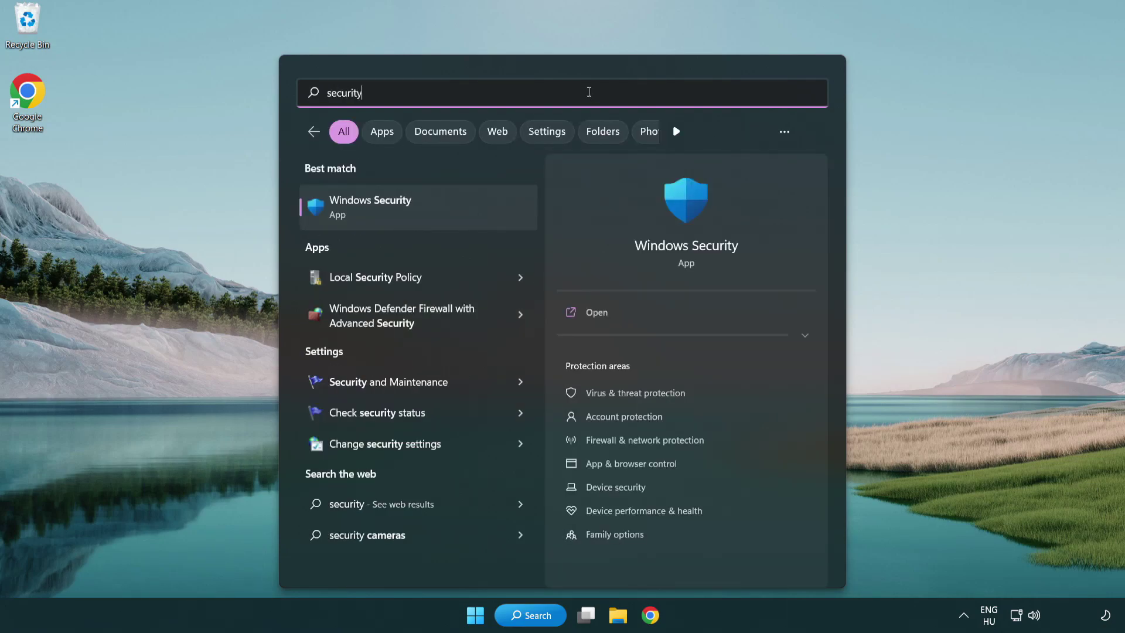
click(462, 218)
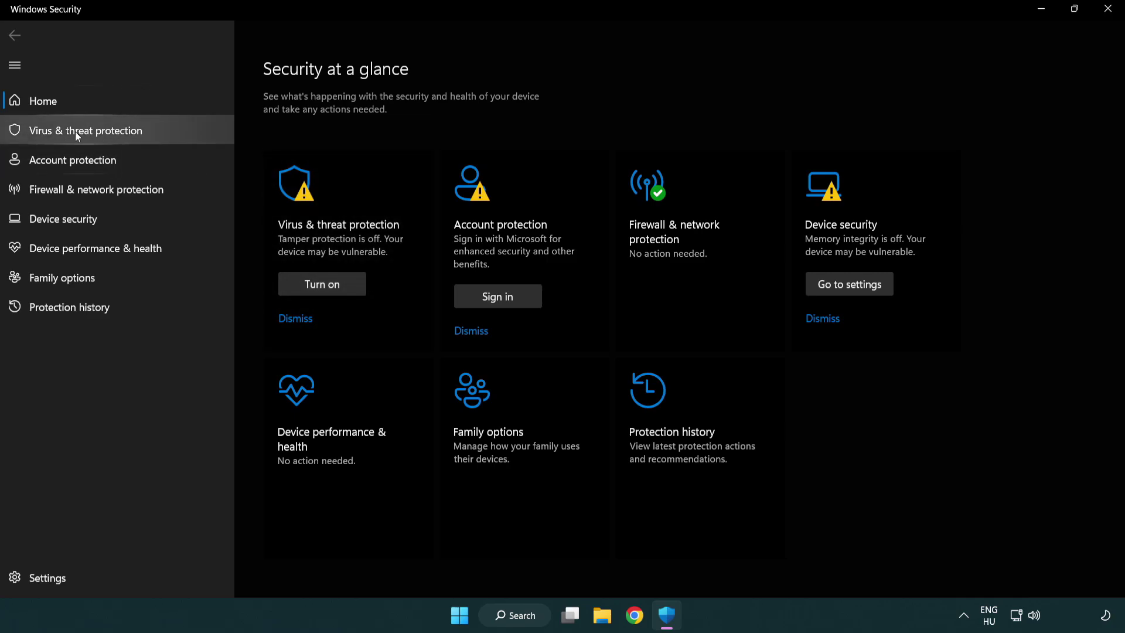
click(171, 134)
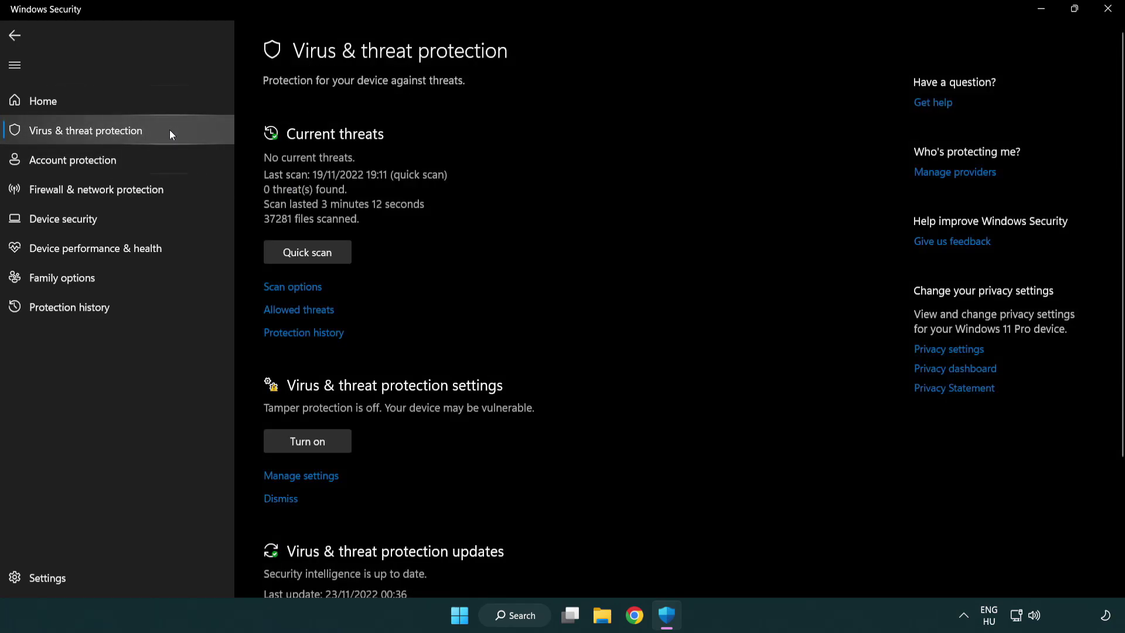
scroll(316, 244, down, 3)
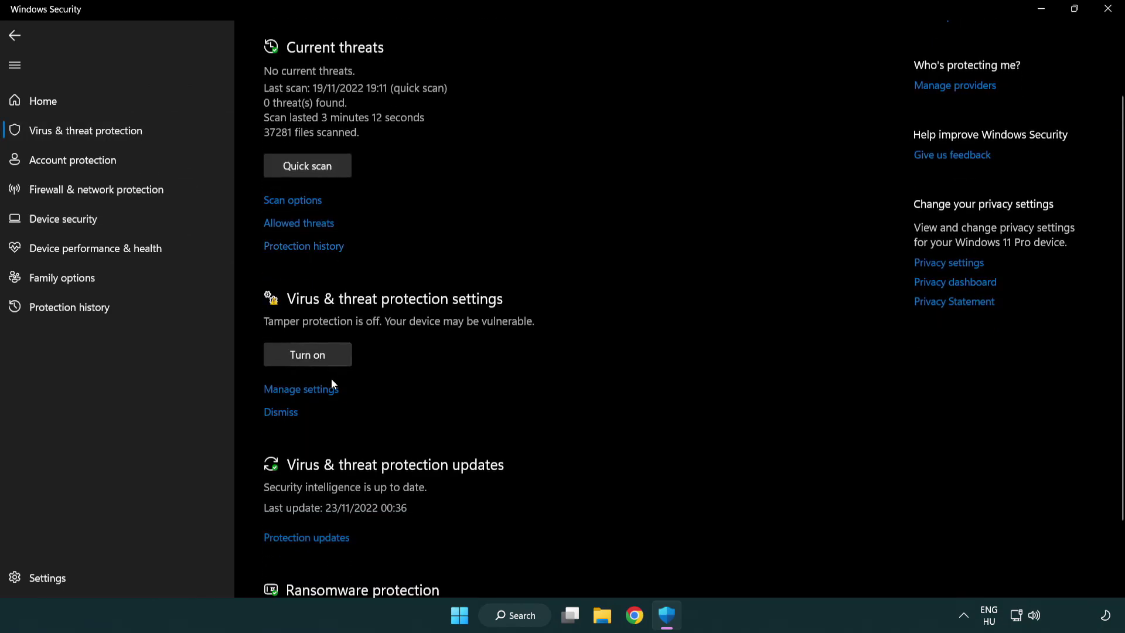
click(300, 390)
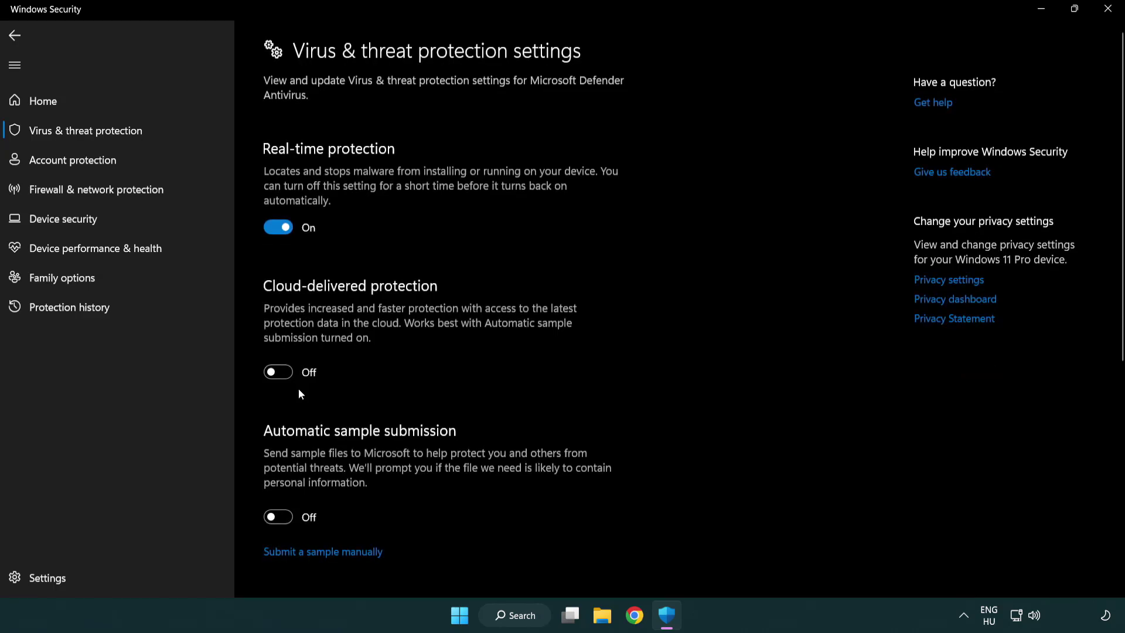
scroll(300, 390, down, 10)
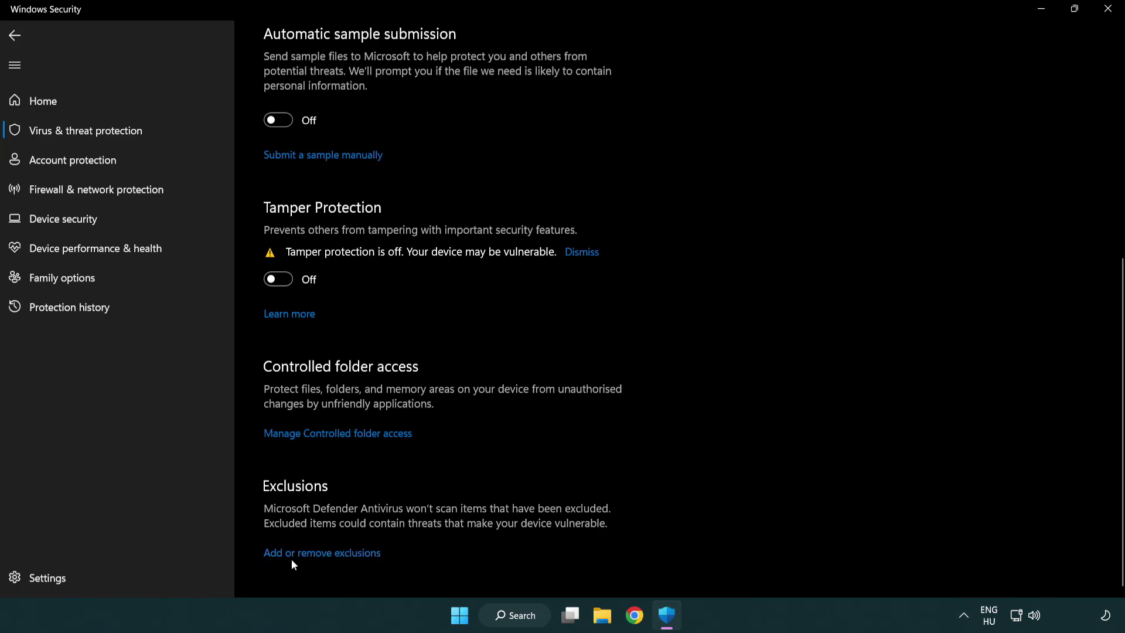
Start adding a File exclusion and navigate the file picker up to This PC
click(325, 559)
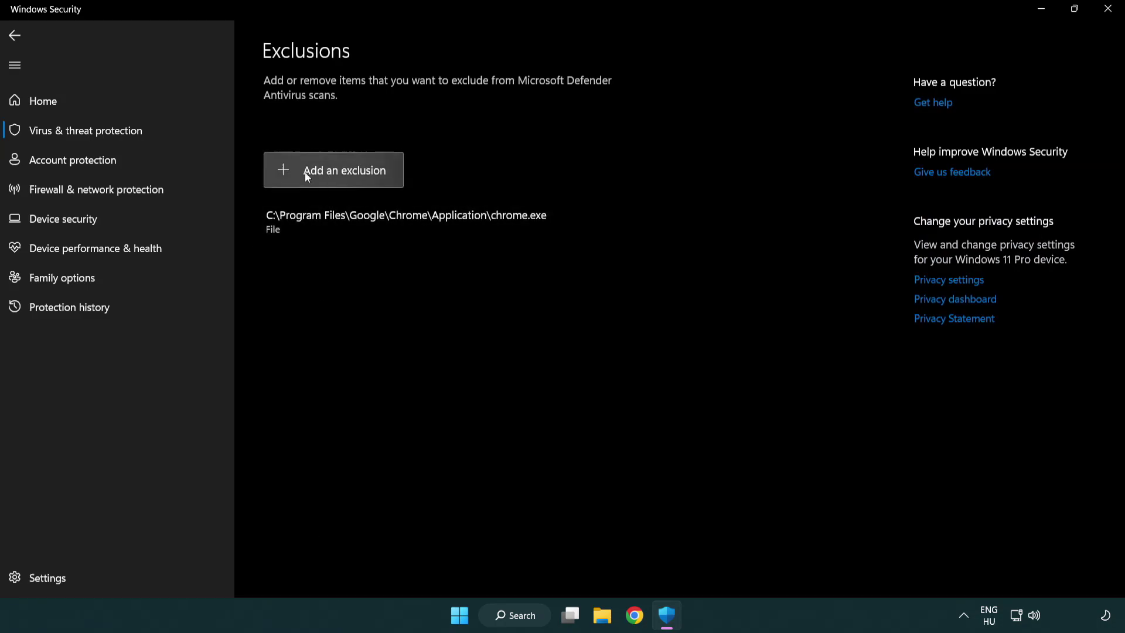
click(336, 171)
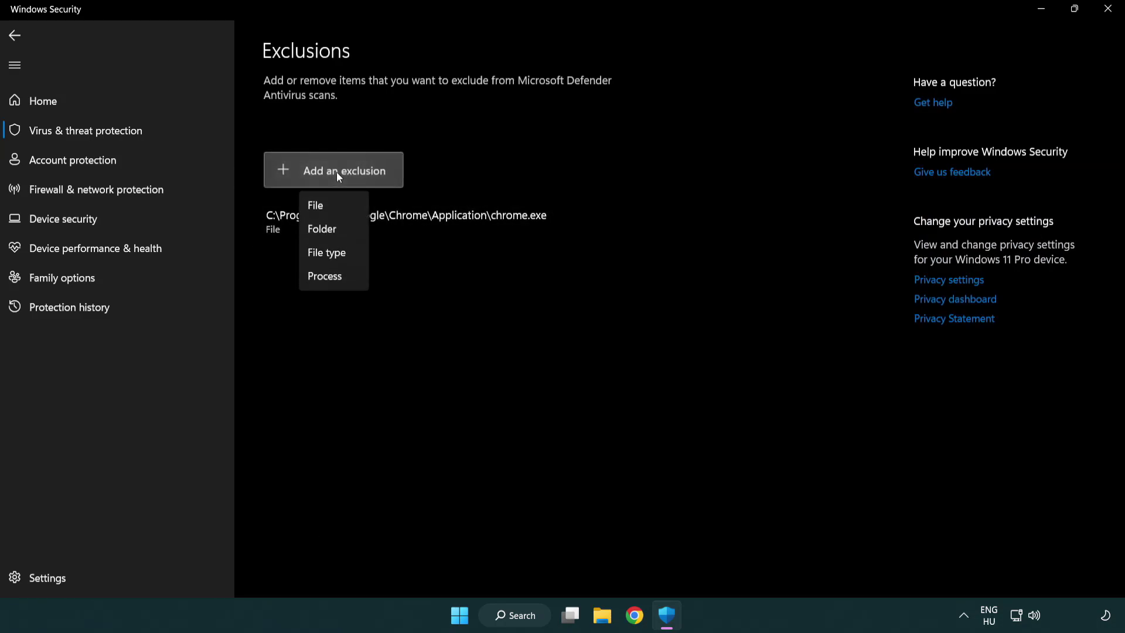
click(339, 209)
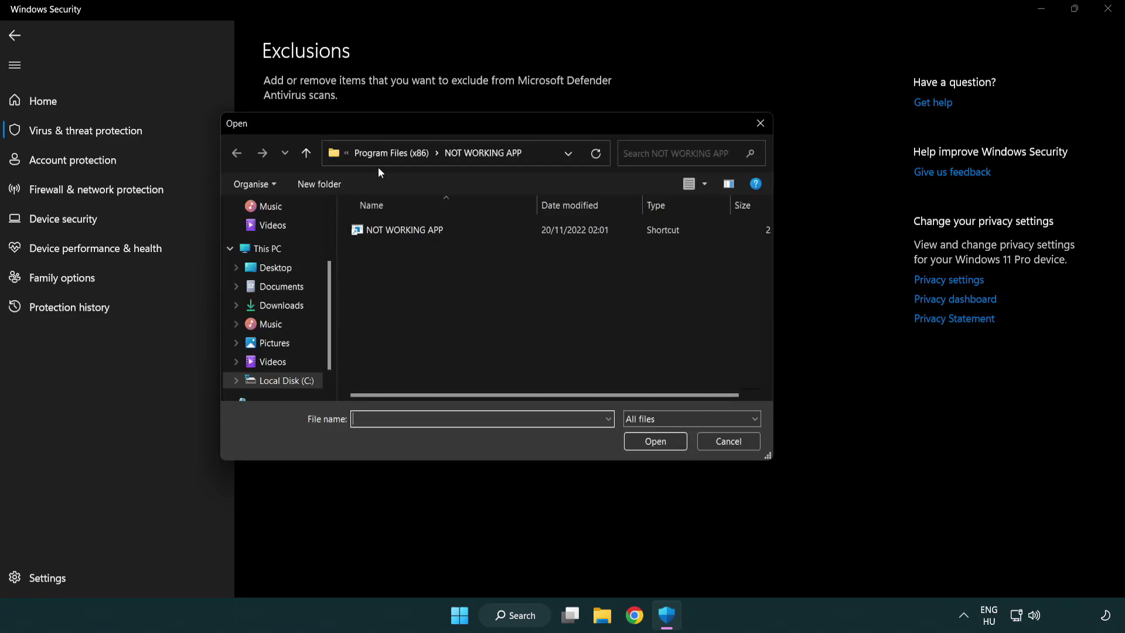
click(381, 157)
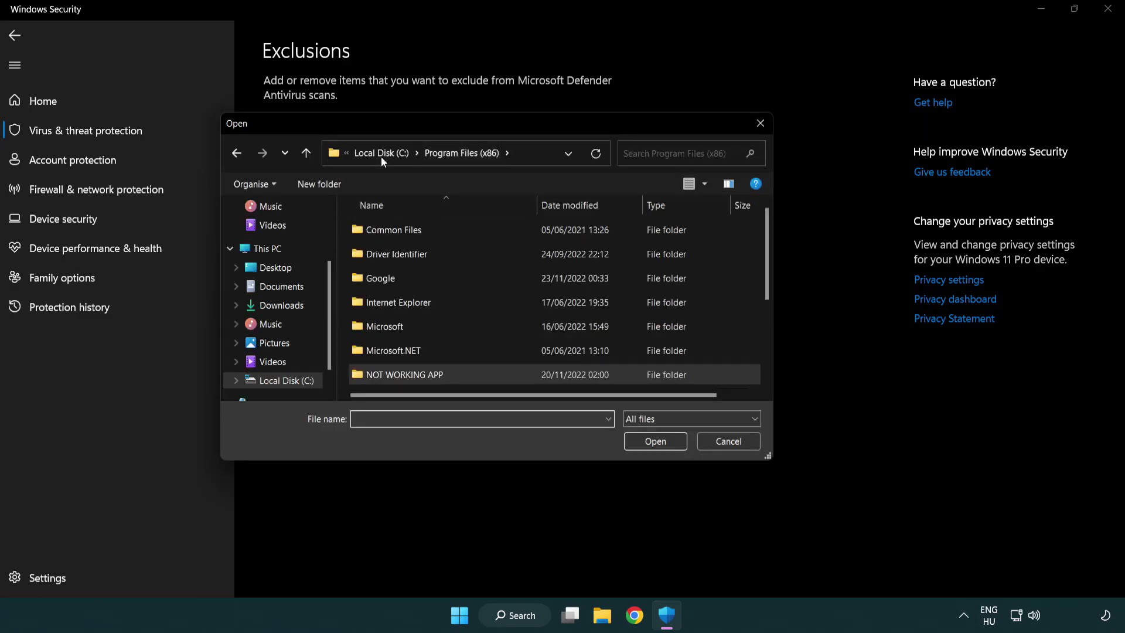
click(386, 155)
click(381, 157)
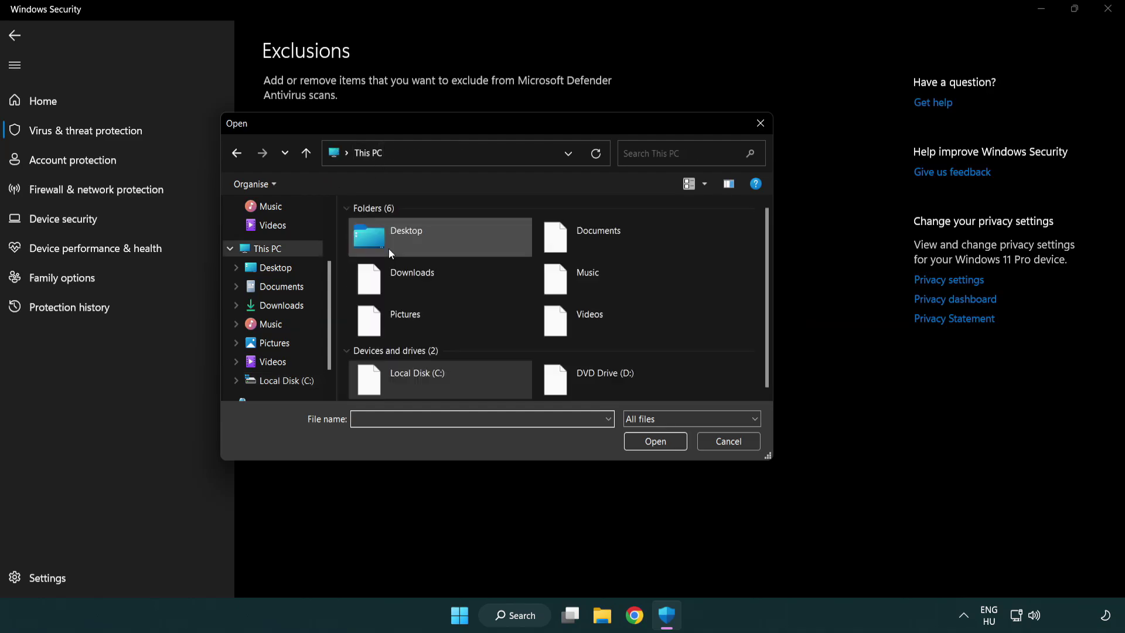
Pick the shortcut in C:\Program Files (x86)\NOT WORKING APP as the exclusion, then close Windows Security
double_click(410, 386)
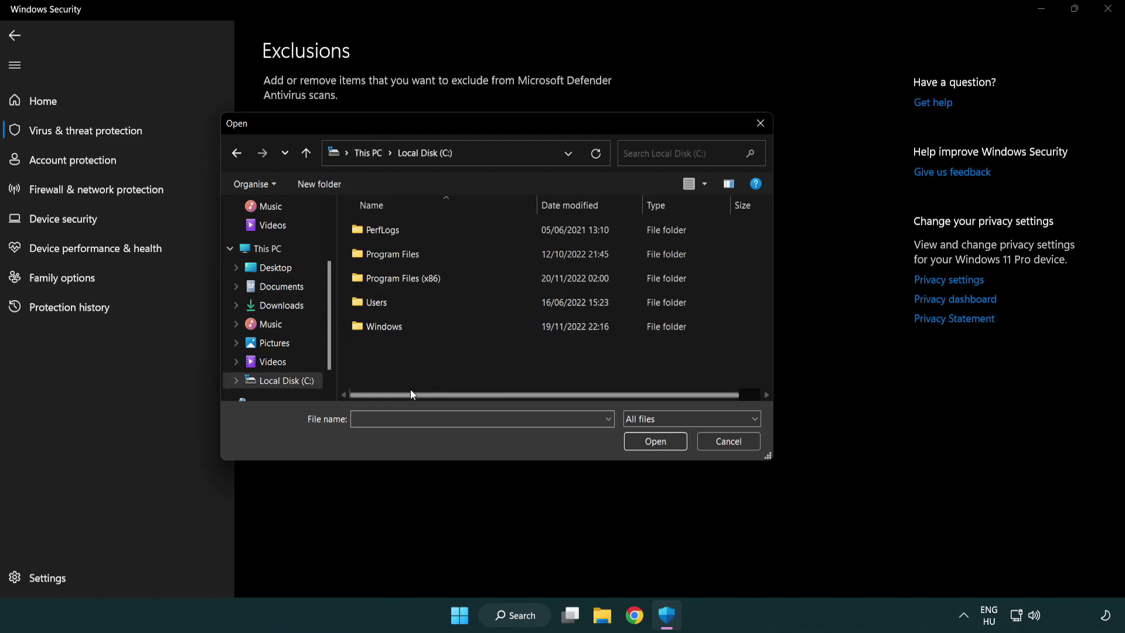
double_click(412, 280)
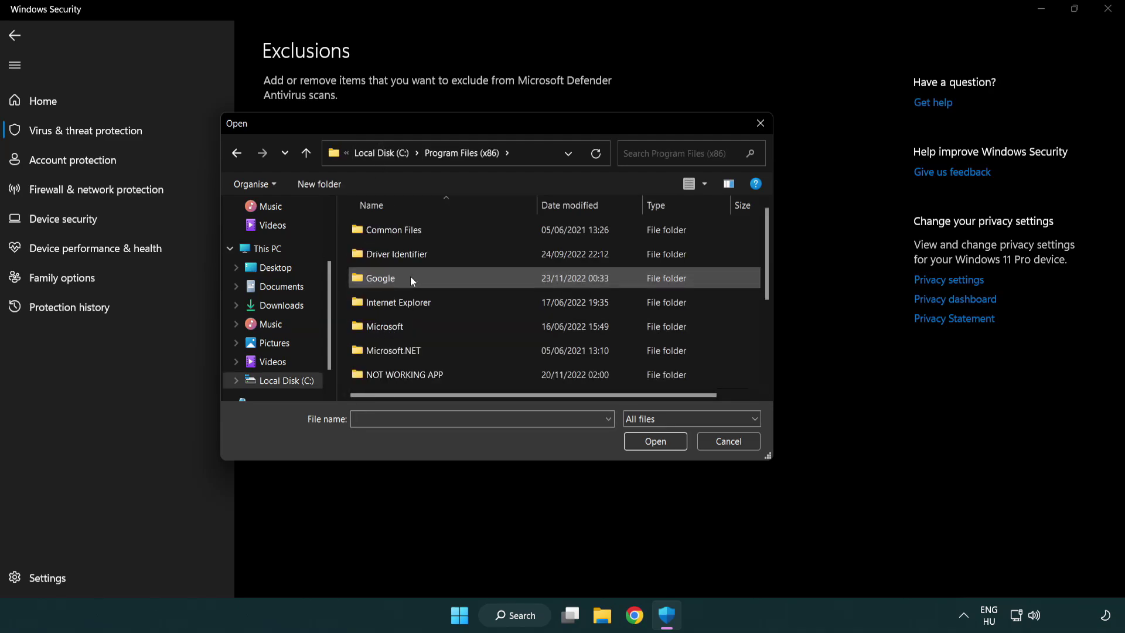
double_click(419, 377)
click(396, 229)
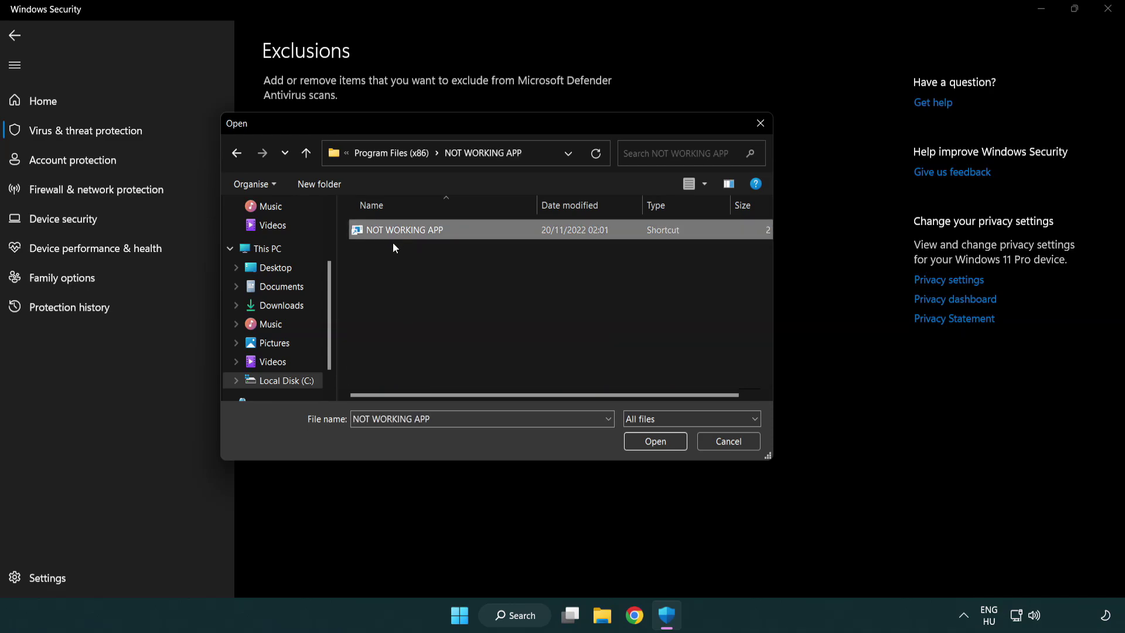
click(653, 447)
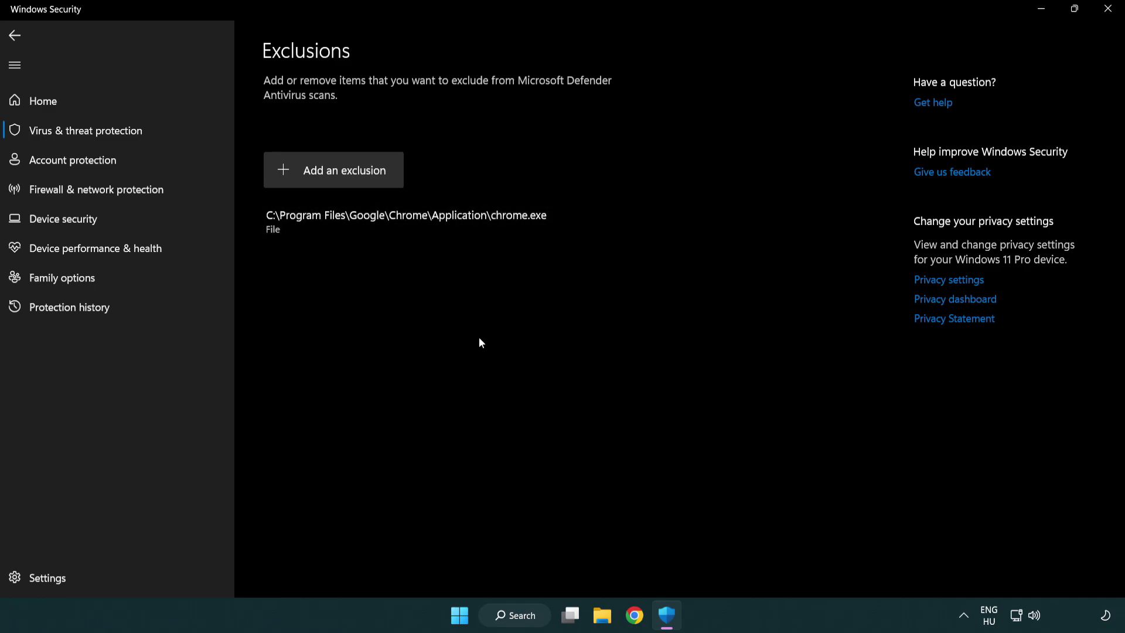
click(1108, 13)
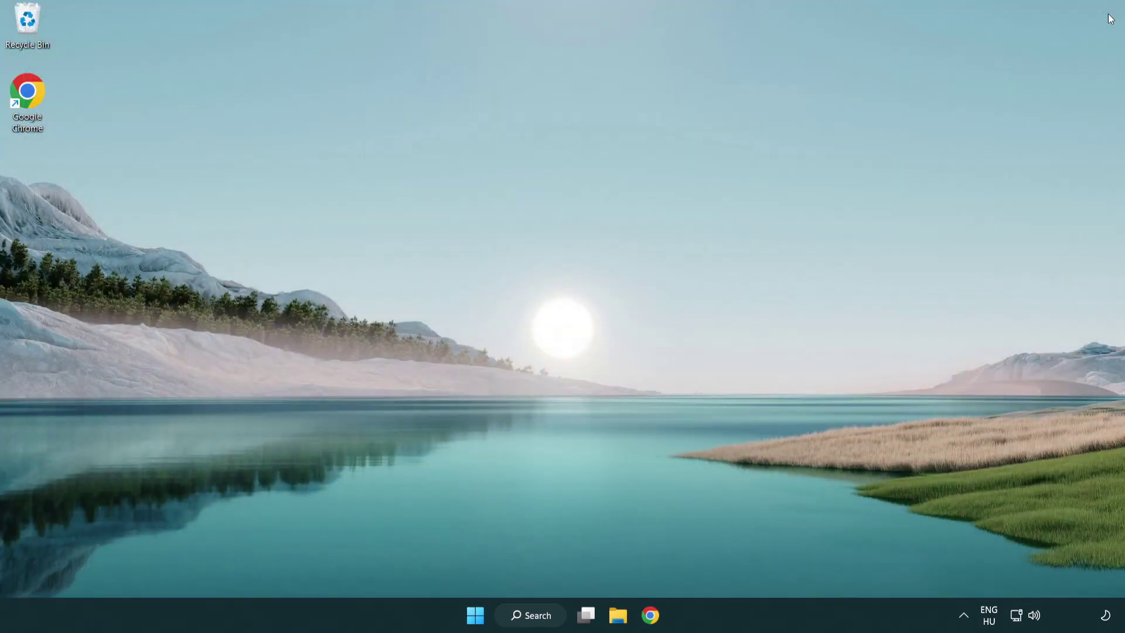
Open the Start menu and show the Sleep, Shut down and Restart power options
click(475, 615)
click(745, 564)
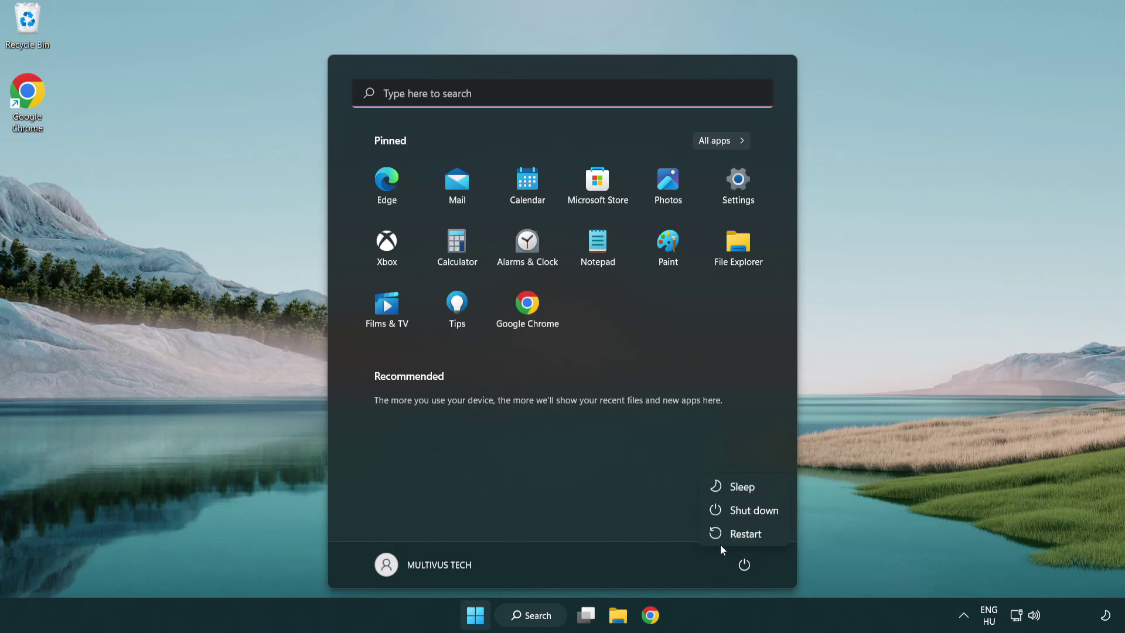